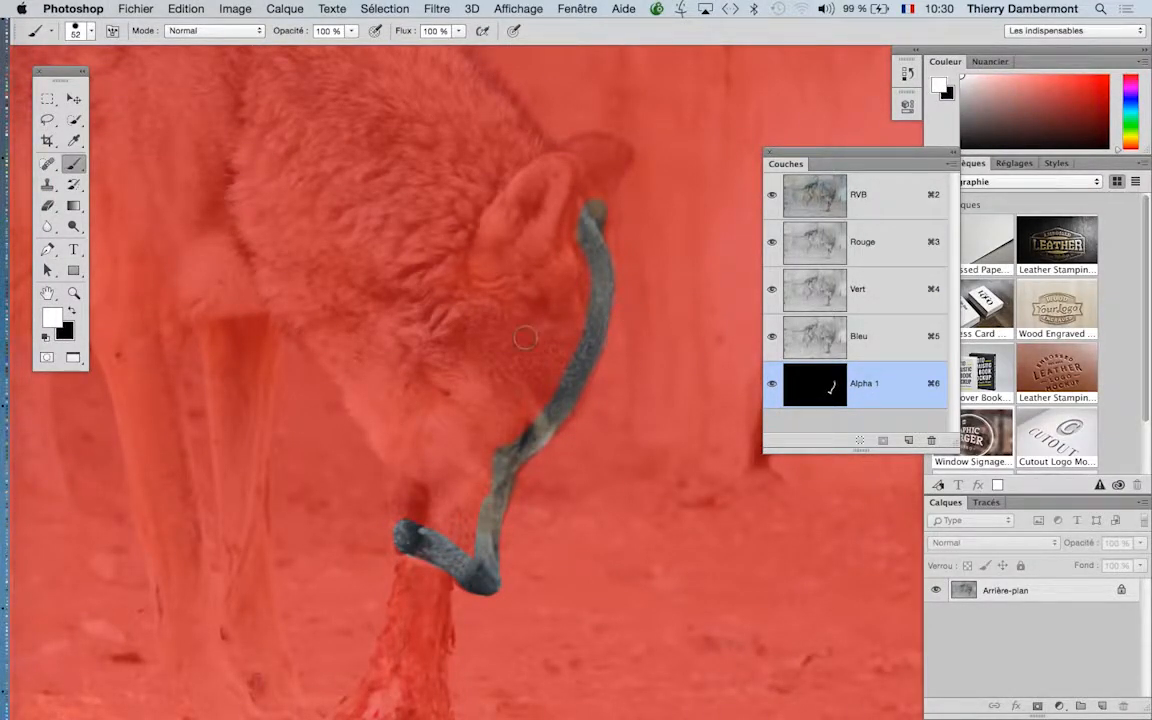
# Step: Set a softer brush of 104 px and paint white on the Alpha 1 mask from the animal's ear up along its neck
pyautogui.moveTo(537, 300); pyautogui.dragTo(656, 524)
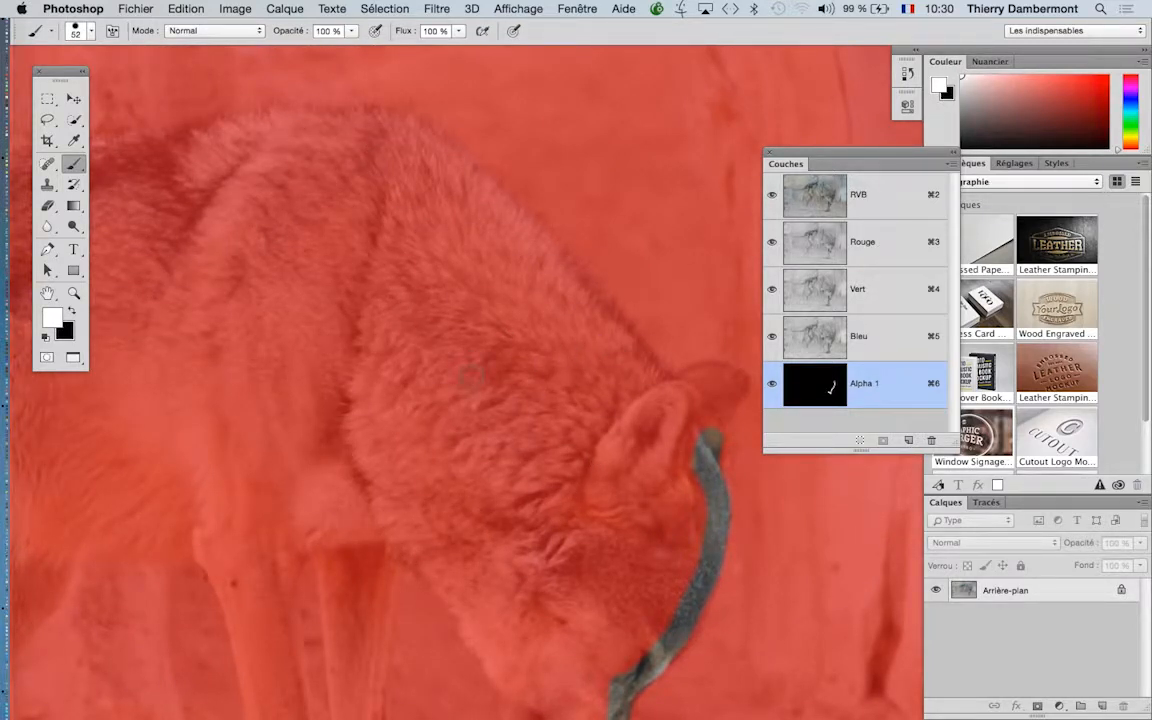
pyautogui.moveTo(472, 377)
pyautogui.mouseDown()
pyautogui.moveTo(505, 330)
pyautogui.moveTo(500, 287)
pyautogui.mouseUp()
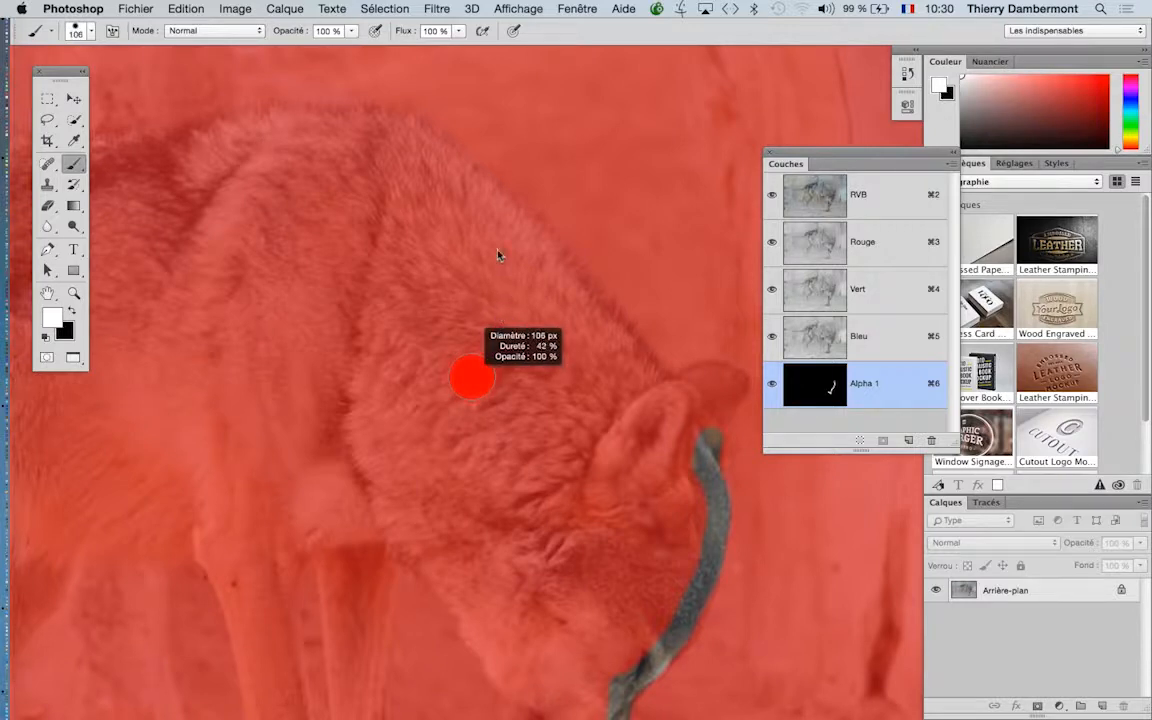
pyautogui.moveTo(487, 170); pyautogui.dragTo(487, 170)
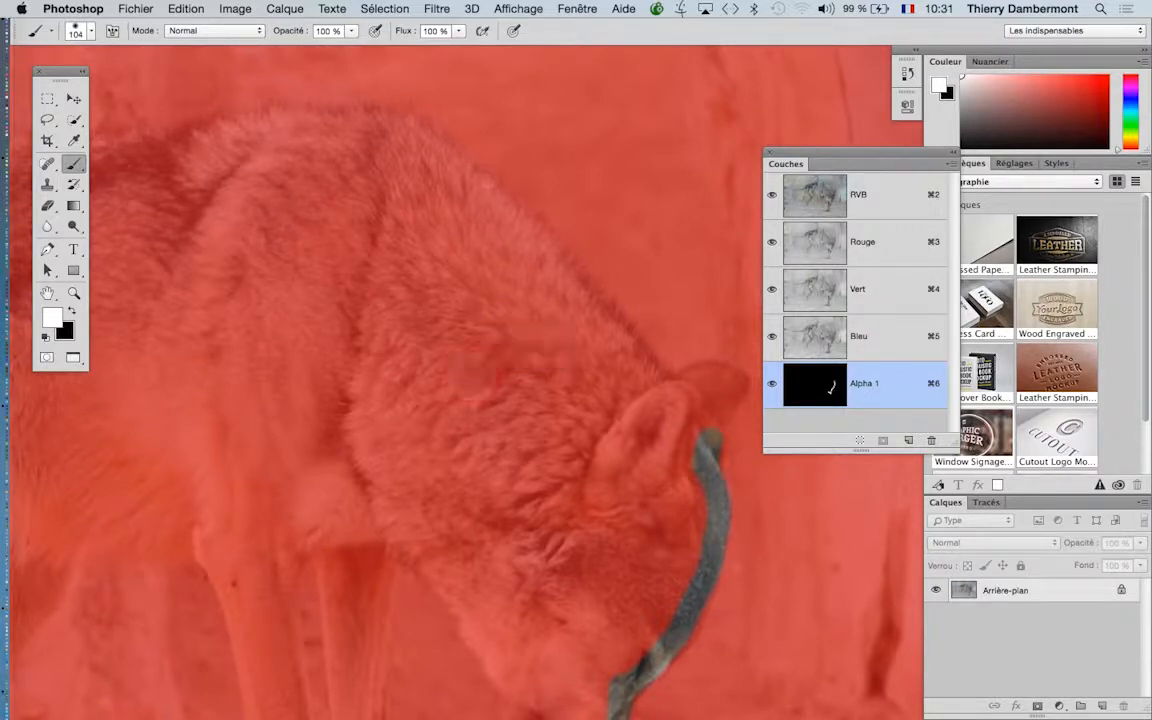
pyautogui.moveTo(658, 410); pyautogui.dragTo(530, 250)
pyautogui.moveTo(543, 343)
pyautogui.mouseDown()
pyautogui.moveTo(558, 365)
pyautogui.moveTo(640, 392)
pyautogui.mouseUp()
pyautogui.moveTo(600, 300)
pyautogui.mouseDown()
pyautogui.moveTo(509, 198)
pyautogui.moveTo(440, 180)
pyautogui.mouseUp()
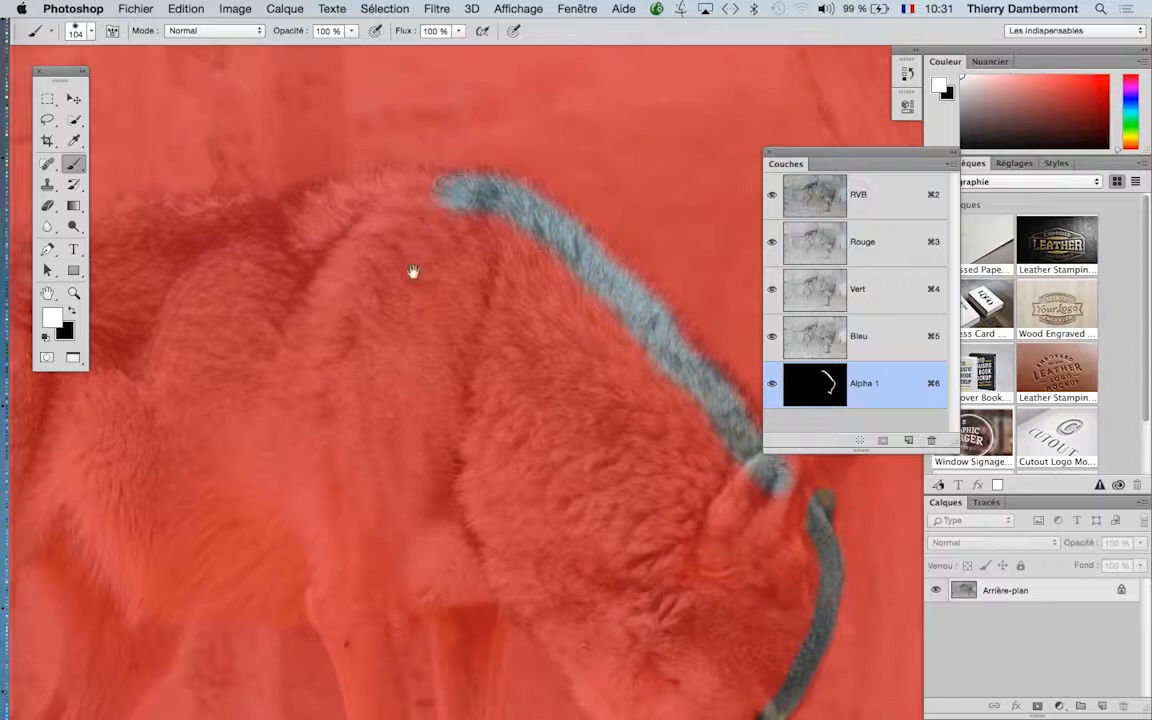
# Step: Continue the white mask stroke along the animal's back and over its rump
pyautogui.moveTo(411, 270); pyautogui.dragTo(506, 281)
pyautogui.moveTo(520, 188)
pyautogui.mouseDown()
pyautogui.moveTo(470, 182)
pyautogui.moveTo(335, 225)
pyautogui.mouseUp()
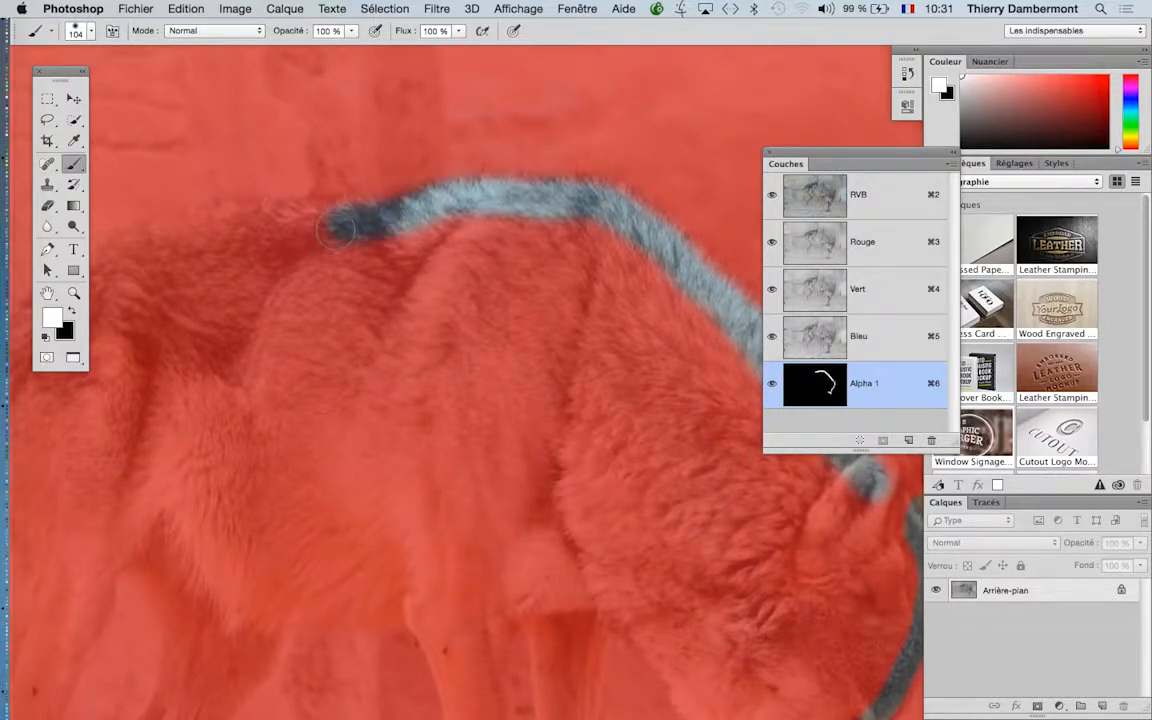
pyautogui.moveTo(378, 262); pyautogui.dragTo(521, 242)
pyautogui.moveTo(478, 207)
pyautogui.mouseDown()
pyautogui.moveTo(400, 205)
pyautogui.moveTo(287, 243)
pyautogui.moveTo(446, 183)
pyautogui.moveTo(455, 146)
pyautogui.moveTo(408, 110)
pyautogui.moveTo(342, 150)
pyautogui.moveTo(287, 207)
pyautogui.mouseUp()
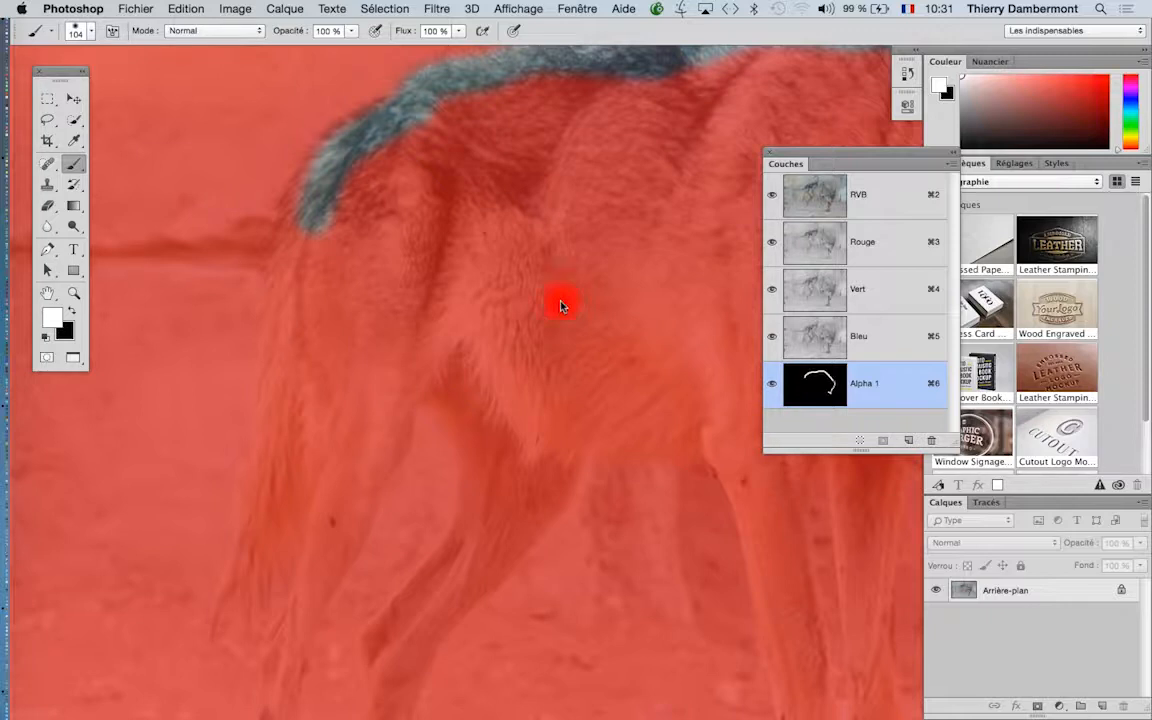
# Step: Adjust the brush hardness and paint white on the mask down the animal's tail to its tip
pyautogui.keyDown('ctrl'); pyautogui.keyDown('alt'); pyautogui.click(560, 303); pyautogui.keyUp('alt'); pyautogui.keyUp('ctrl')
pyautogui.moveTo(560, 303); pyautogui.dragTo(564, 190)
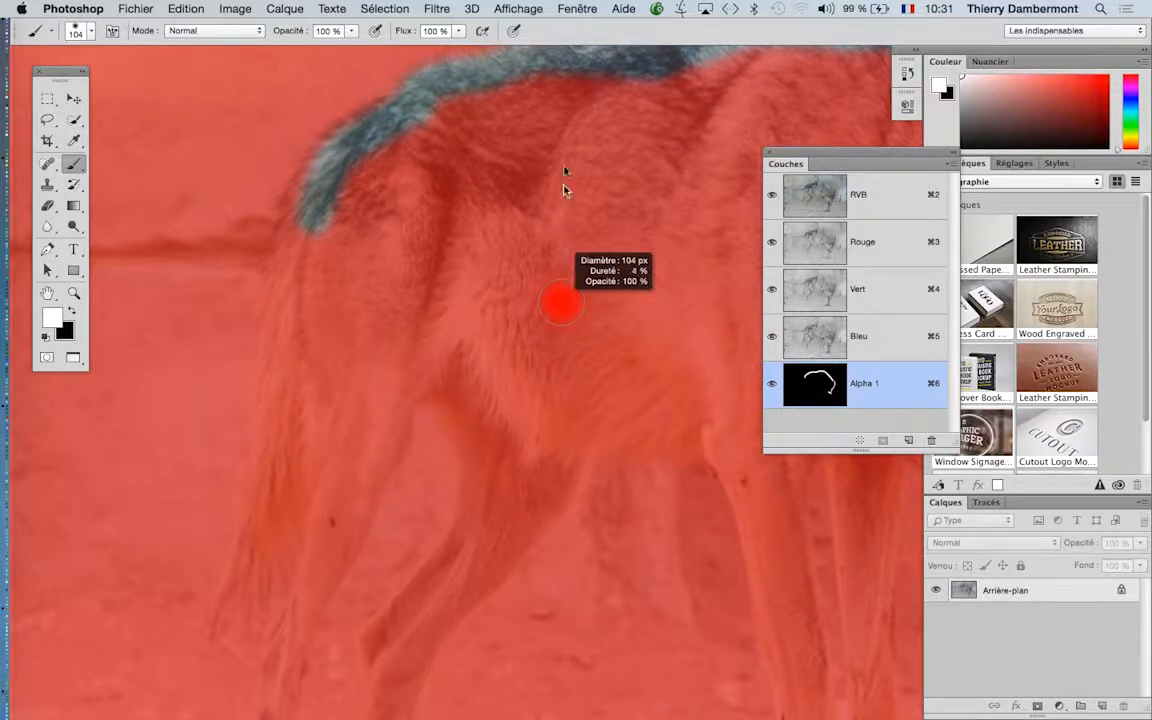
pyautogui.moveTo(578, 404)
pyautogui.mouseDown()
pyautogui.moveTo(578, 432)
pyautogui.moveTo(578, 203)
pyautogui.moveTo(630, 213)
pyautogui.moveTo(568, 223)
pyautogui.mouseUp()
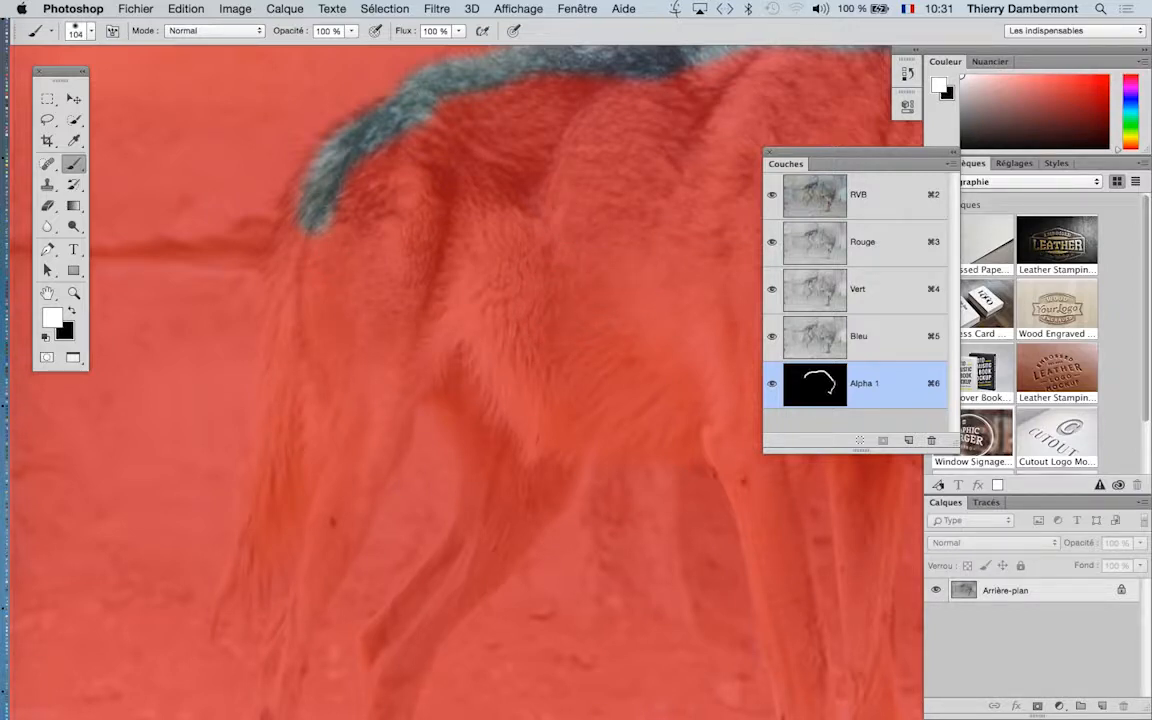
pyautogui.moveTo(312, 218); pyautogui.dragTo(292, 357)
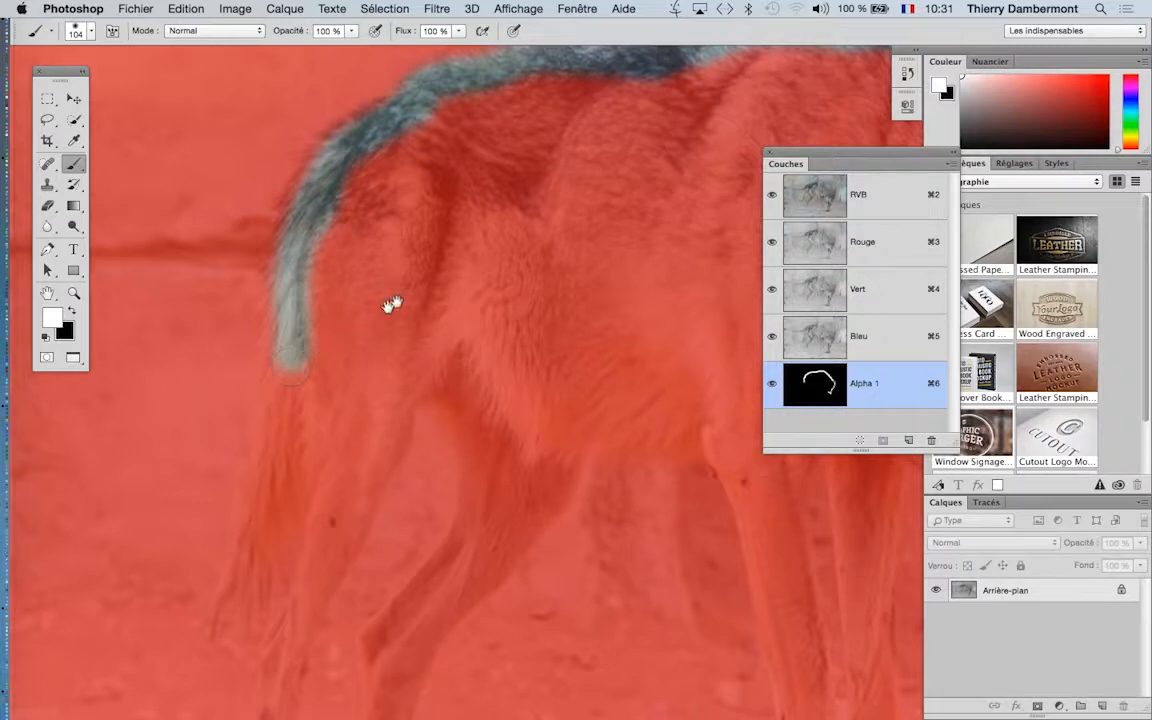
pyautogui.moveTo(392, 303); pyautogui.dragTo(477, 154)
pyautogui.moveTo(376, 142)
pyautogui.mouseDown()
pyautogui.moveTo(364, 287)
pyautogui.moveTo(332, 408)
pyautogui.moveTo(283, 488)
pyautogui.moveTo(272, 470)
pyautogui.moveTo(305, 370)
pyautogui.moveTo(358, 318)
pyautogui.moveTo(360, 231)
pyautogui.moveTo(340, 195)
pyautogui.mouseUp()
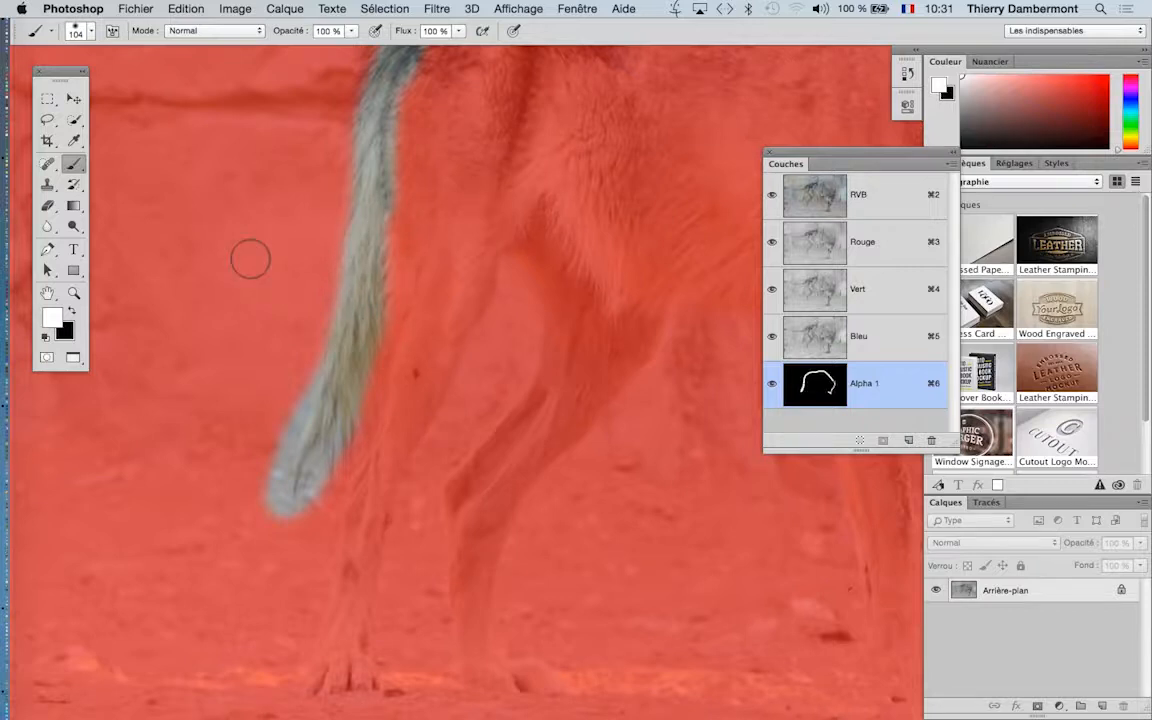
# Step: Switch to black and trim the excess mask around the tail tip
pyautogui.press('x')
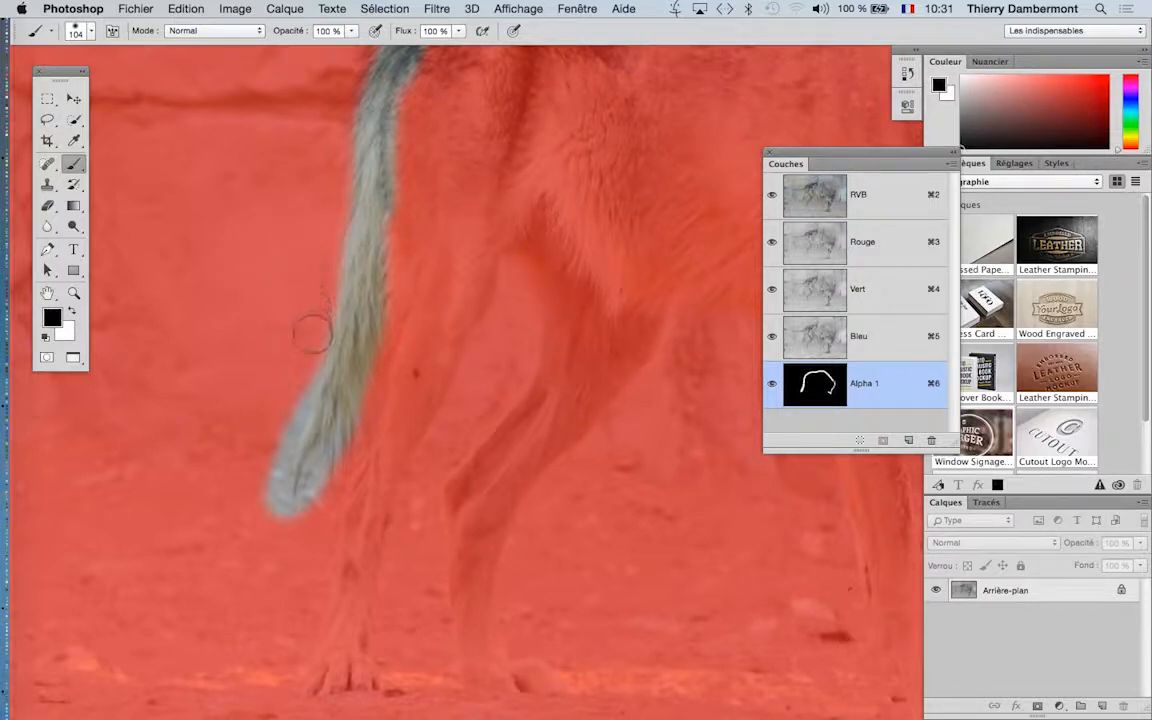
pyautogui.moveTo(312, 333)
pyautogui.mouseDown()
pyautogui.moveTo(248, 472)
pyautogui.moveTo(303, 488)
pyautogui.moveTo(316, 452)
pyautogui.moveTo(310, 405)
pyautogui.mouseUp()
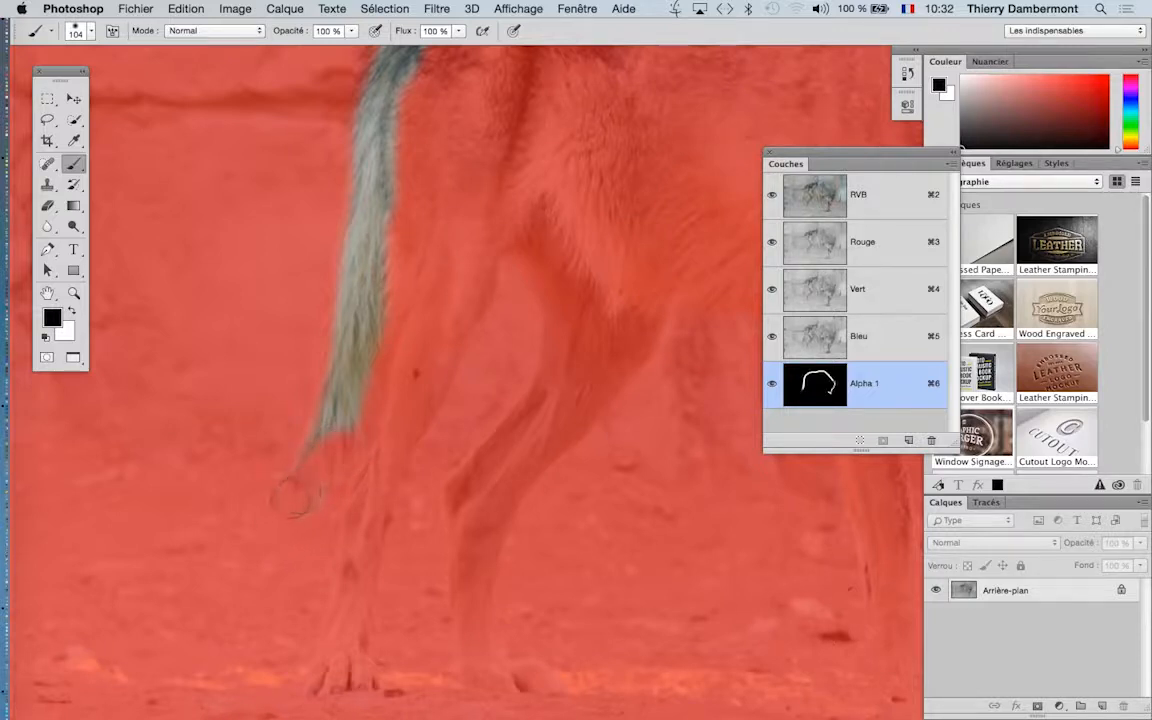
pyautogui.keyDown('alt'); pyautogui.click(496, 402); pyautogui.keyUp('alt')
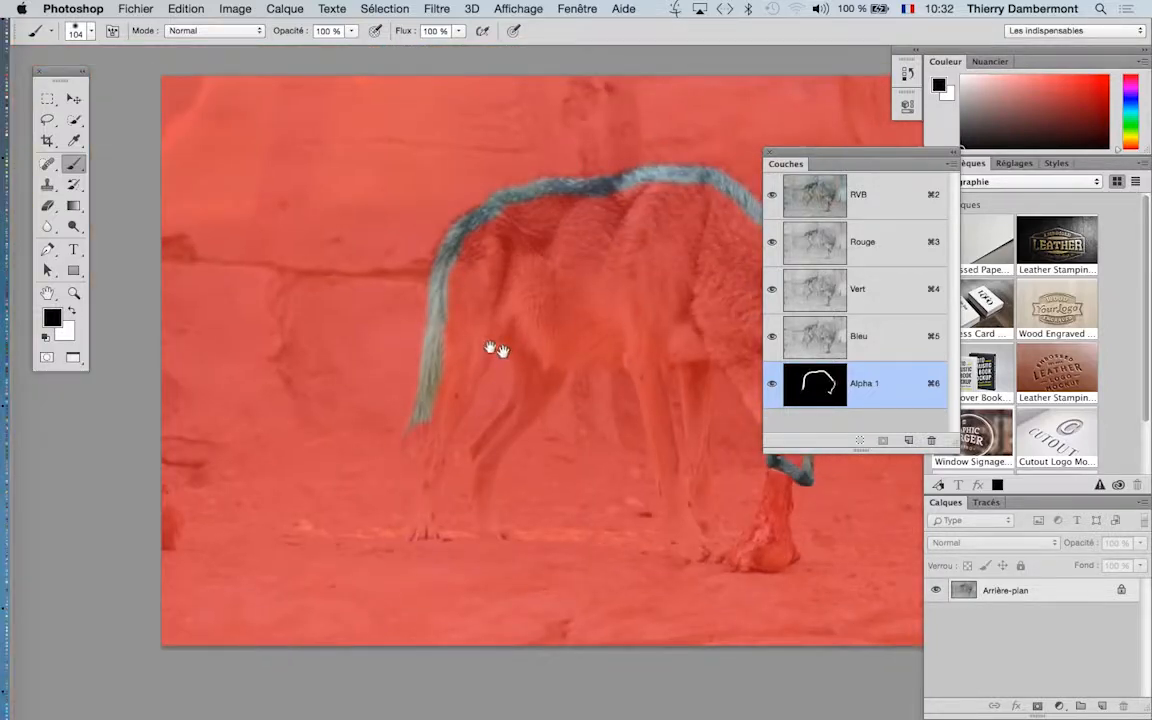
pyautogui.moveTo(493, 348); pyautogui.dragTo(316, 287)
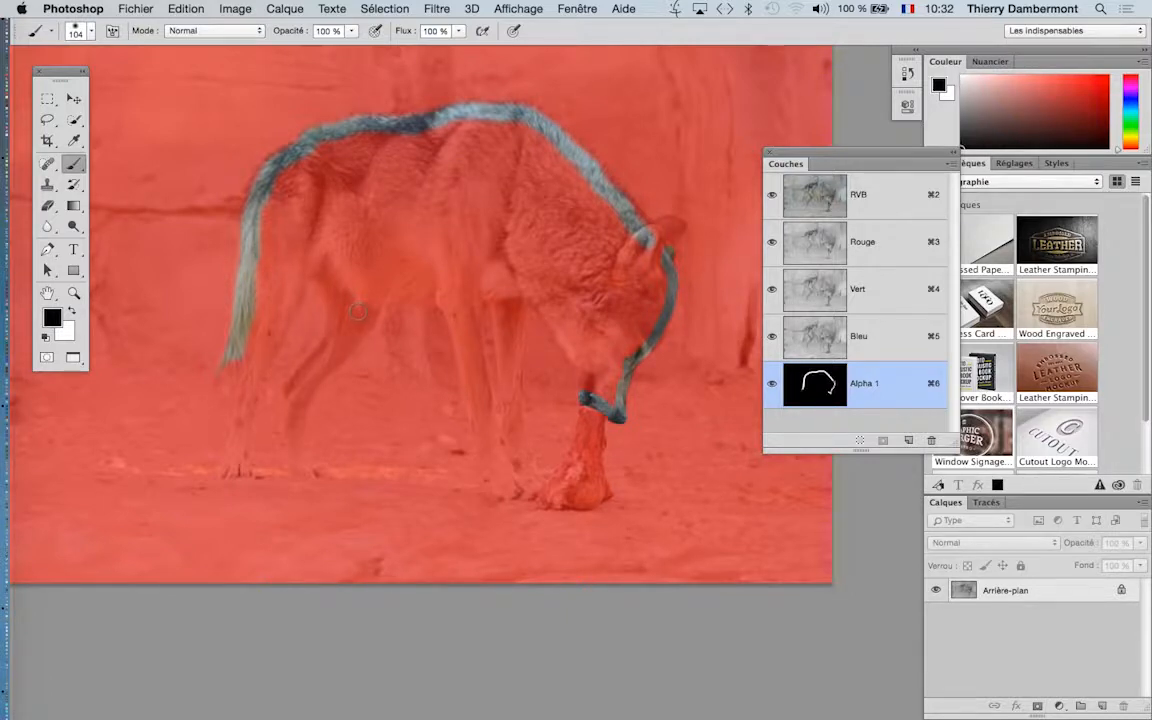
# Step: Paint the mask white with a 79 px brush from the mouth along the jaw and throat to the top of the foreleg
pyautogui.scroll(6, 660, 315)
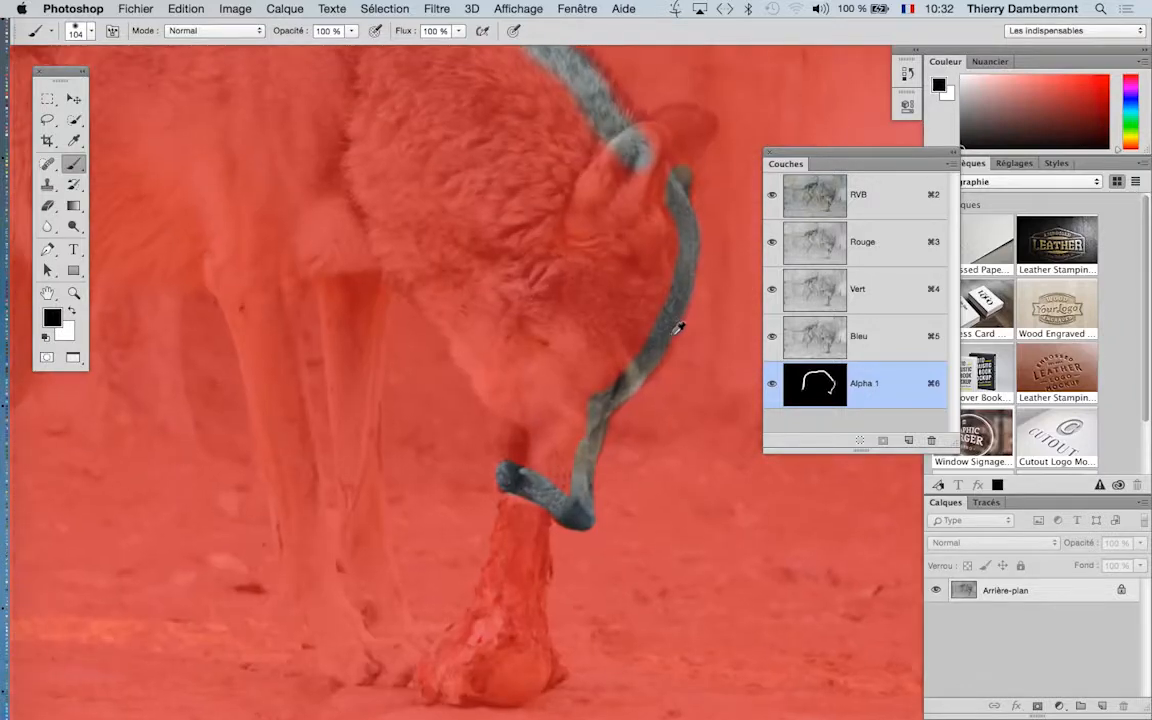
pyautogui.scroll(-5, 670, 348)
pyautogui.scroll(3, 670, 348)
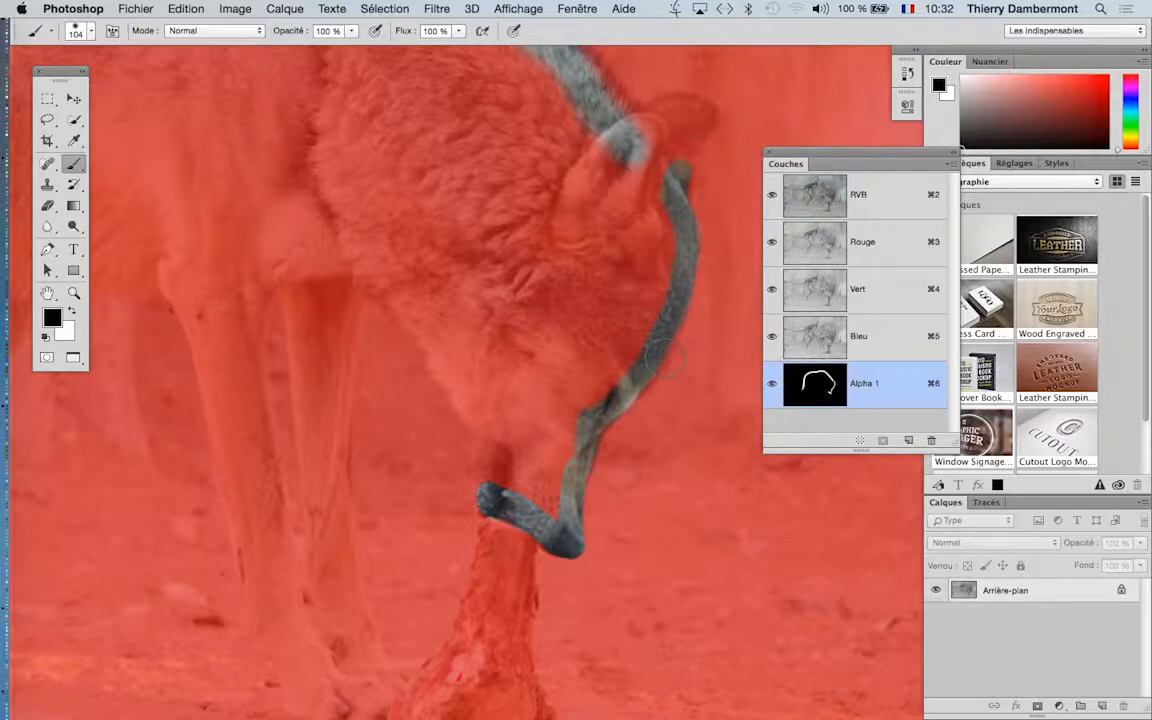
pyautogui.scroll(-3, 545, 458)
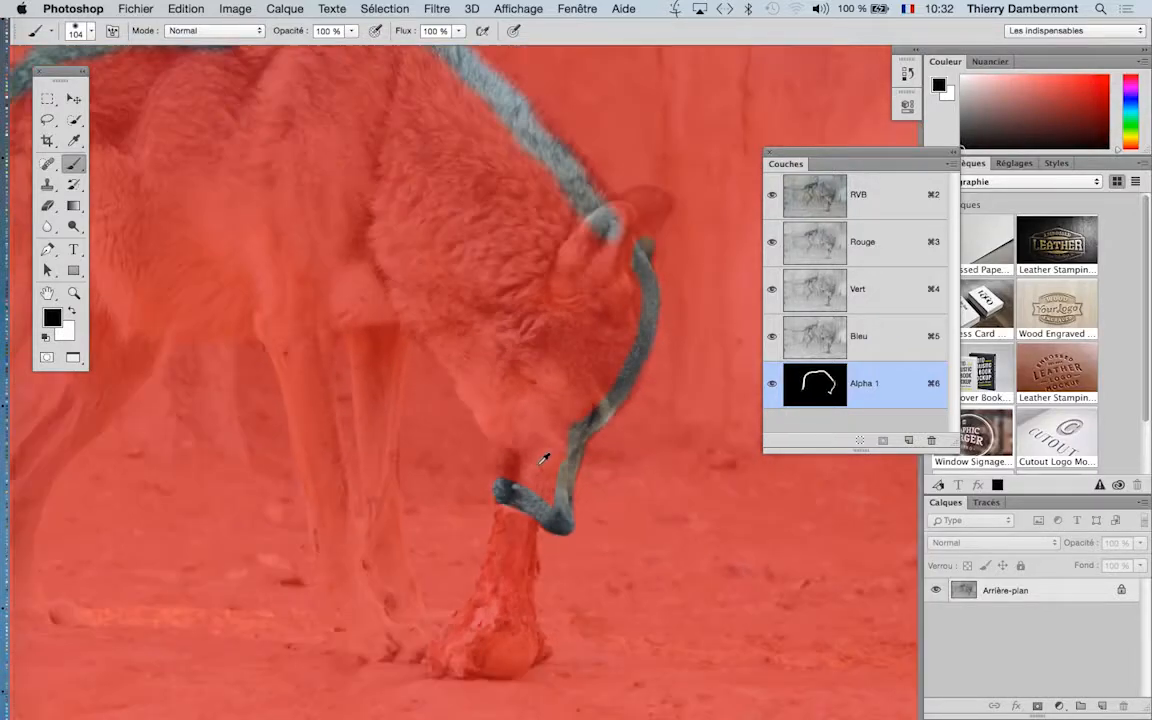
pyautogui.scroll(4, 545, 458)
pyautogui.scroll(3, 544, 458)
pyautogui.moveTo(515, 443); pyautogui.dragTo(490, 448)
pyautogui.moveTo(466, 507)
pyautogui.mouseDown()
pyautogui.moveTo(452, 500)
pyautogui.moveTo(453, 515)
pyautogui.moveTo(450, 445)
pyautogui.moveTo(462, 401)
pyautogui.moveTo(493, 401)
pyautogui.moveTo(404, 319)
pyautogui.moveTo(327, 193)
pyautogui.moveTo(229, 131)
pyautogui.mouseUp()
pyautogui.press('x')
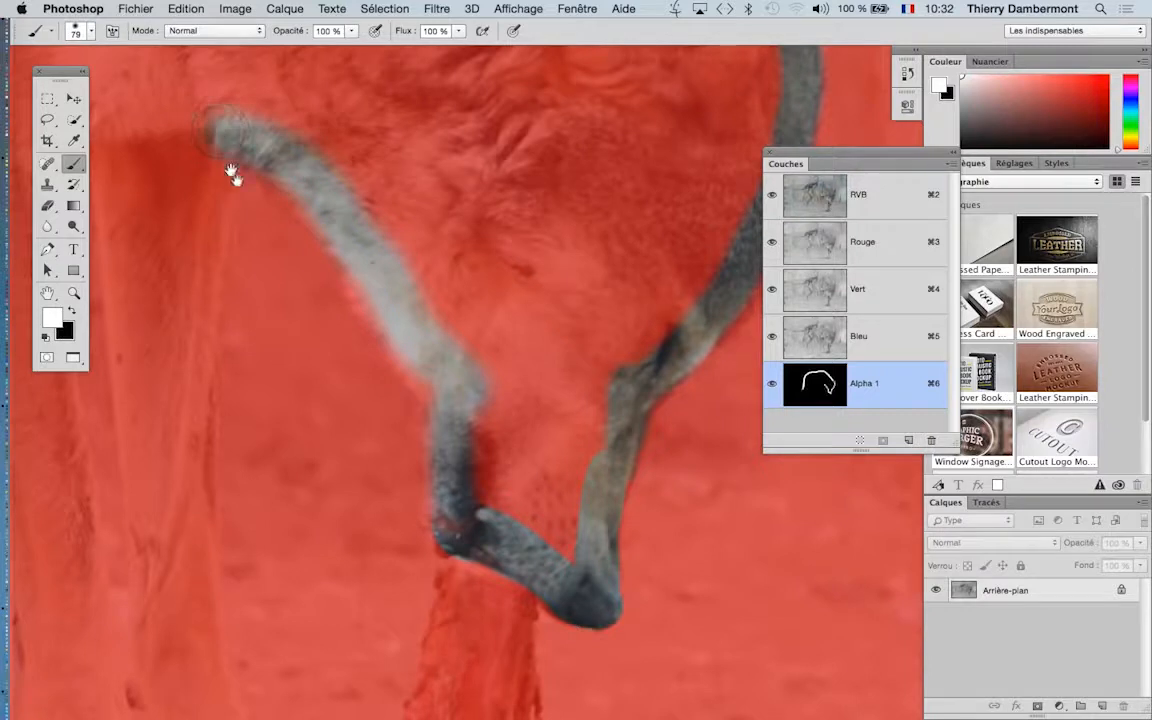
# Step: Reduce the brush to 48 px and paint white along the front edge of the far foreleg down to the paw
pyautogui.moveTo(306, 254)
pyautogui.mouseDown()
pyautogui.moveTo(503, 250)
pyautogui.moveTo(533, 235)
pyautogui.mouseUp()
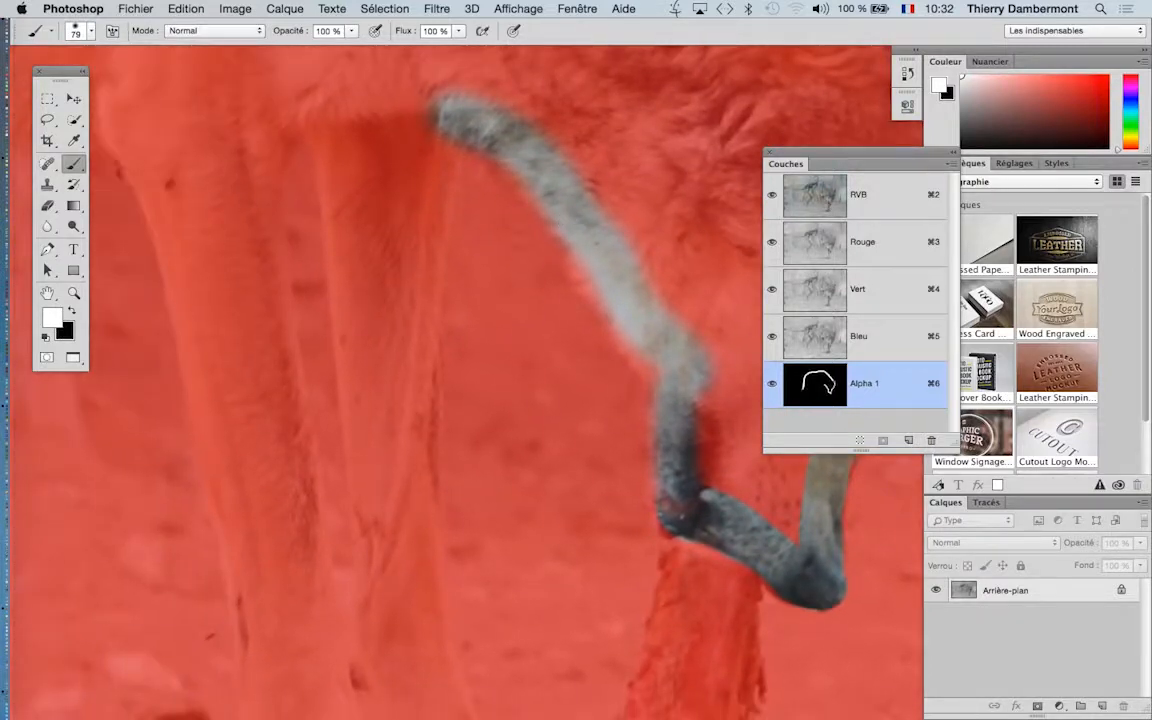
pyautogui.moveTo(517, 316)
pyautogui.mouseDown()
pyautogui.moveTo(516, 391)
pyautogui.moveTo(496, 419)
pyautogui.moveTo(497, 401)
pyautogui.mouseUp()
pyautogui.moveTo(441, 146); pyautogui.dragTo(414, 457)
pyautogui.press('space')
pyautogui.moveTo(489, 406); pyautogui.dragTo(489, 188)
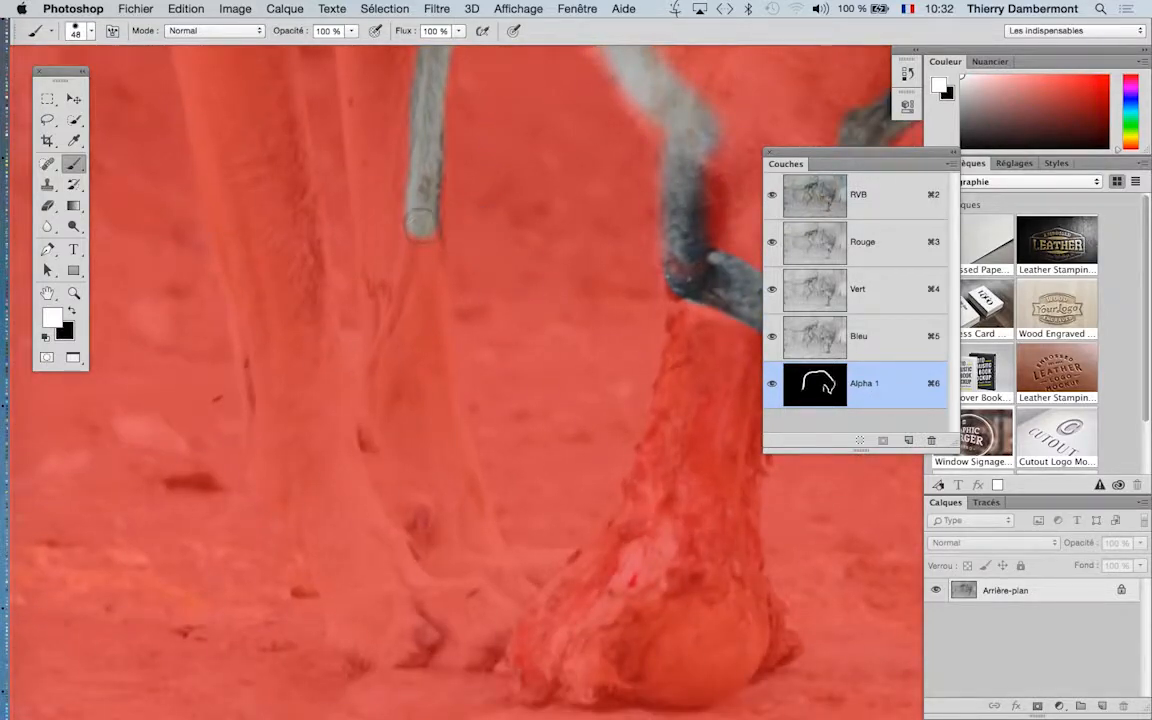
pyautogui.moveTo(424, 227)
pyautogui.mouseDown()
pyautogui.moveTo(440, 420)
pyautogui.moveTo(505, 591)
pyautogui.mouseUp()
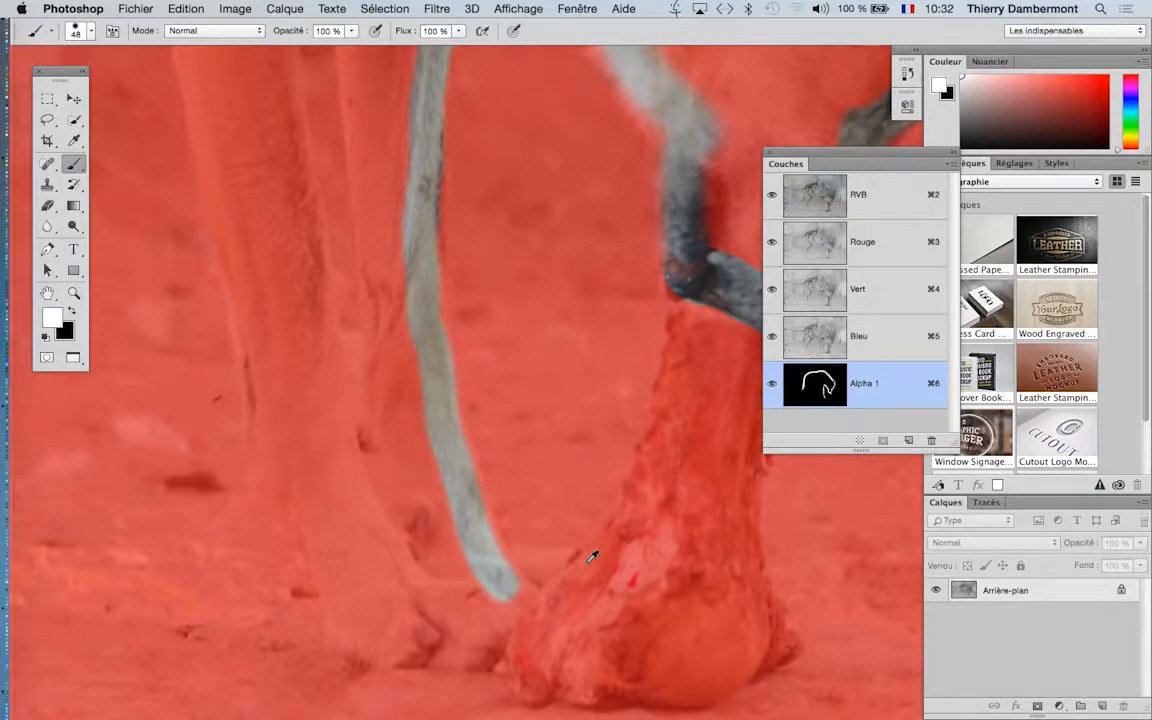
# Step: Paint white on the mask along the rear edge of the far foreleg down to the dewclaw
pyautogui.moveTo(470, 389); pyautogui.dragTo(488, 548)
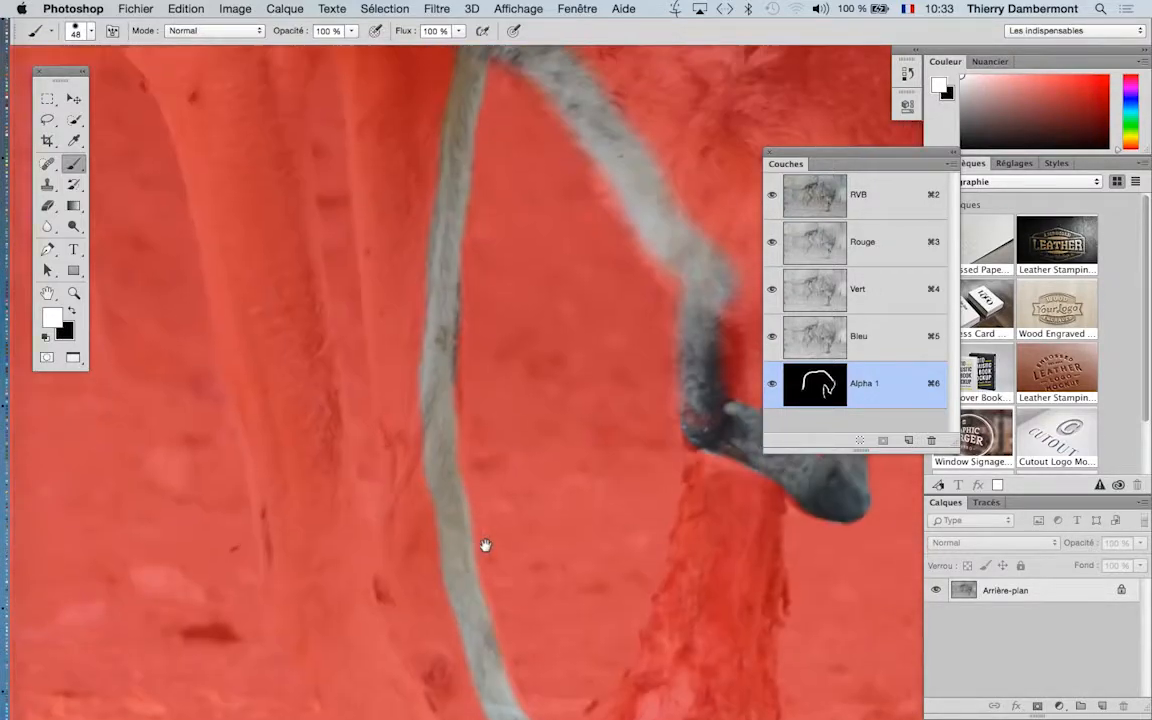
pyautogui.moveTo(504, 418); pyautogui.dragTo(514, 458)
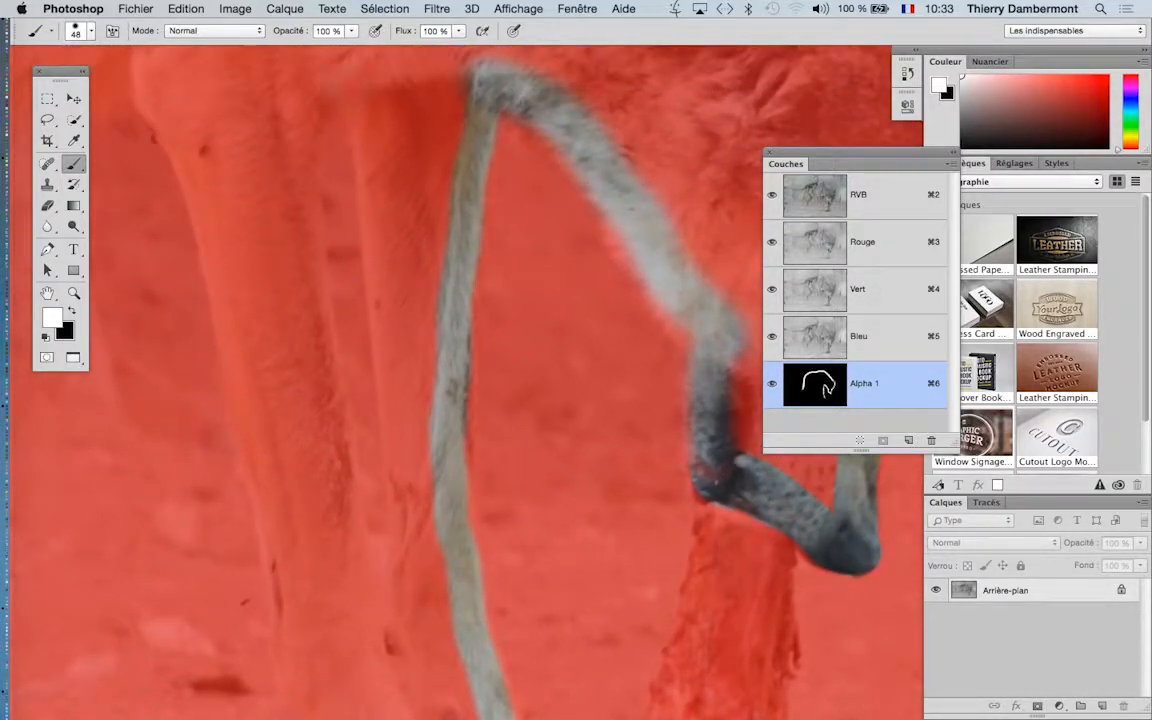
pyautogui.moveTo(350, 72)
pyautogui.mouseDown()
pyautogui.moveTo(376, 162)
pyautogui.moveTo(405, 490)
pyautogui.mouseUp()
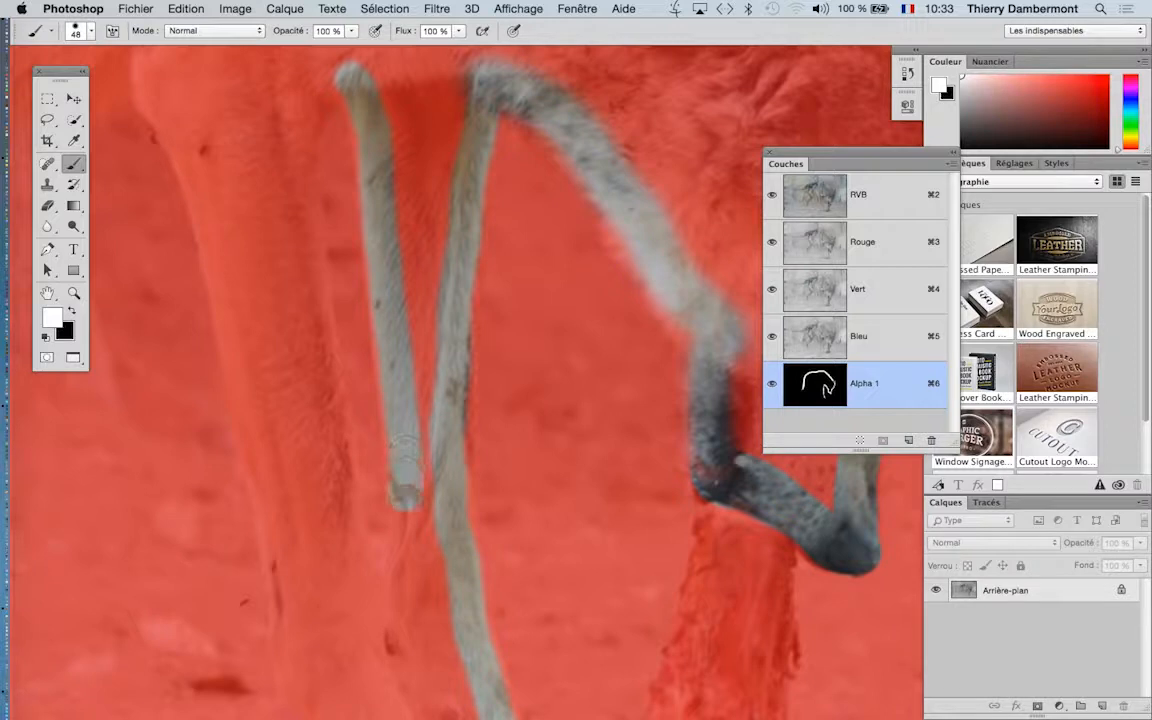
pyautogui.scroll(-5, 437, 378)
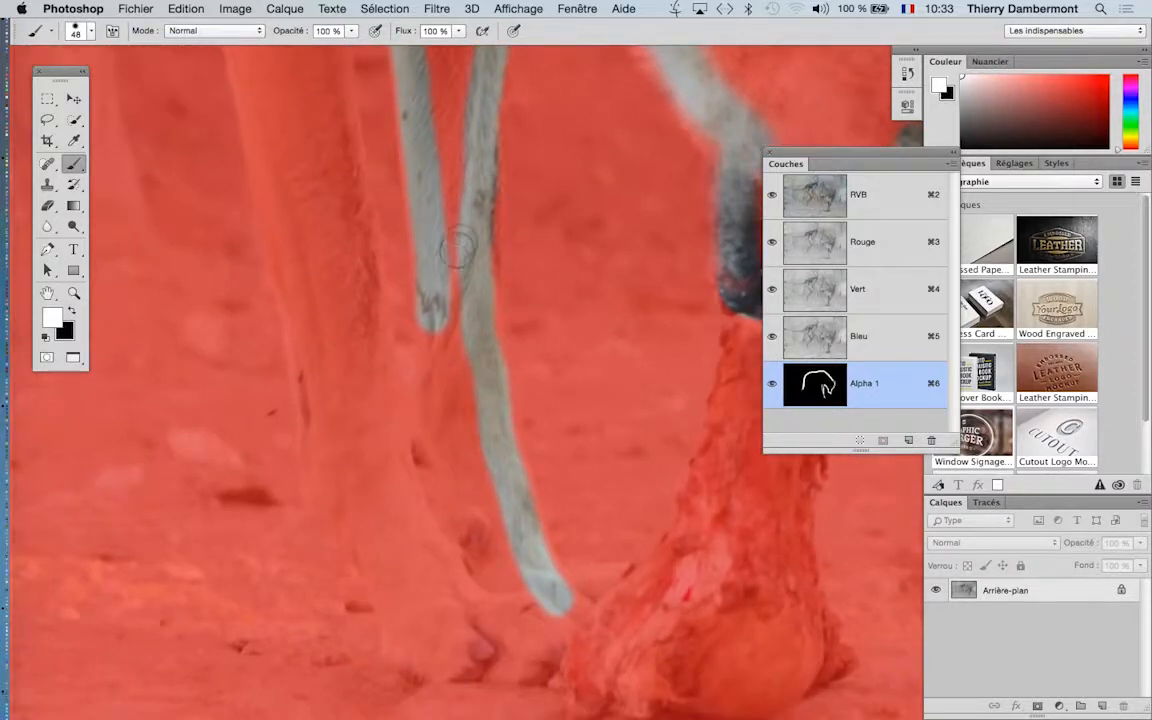
pyautogui.moveTo(457, 250)
pyautogui.mouseDown()
pyautogui.moveTo(428, 322)
pyautogui.moveTo(438, 412)
pyautogui.moveTo(487, 585)
pyautogui.mouseUp()
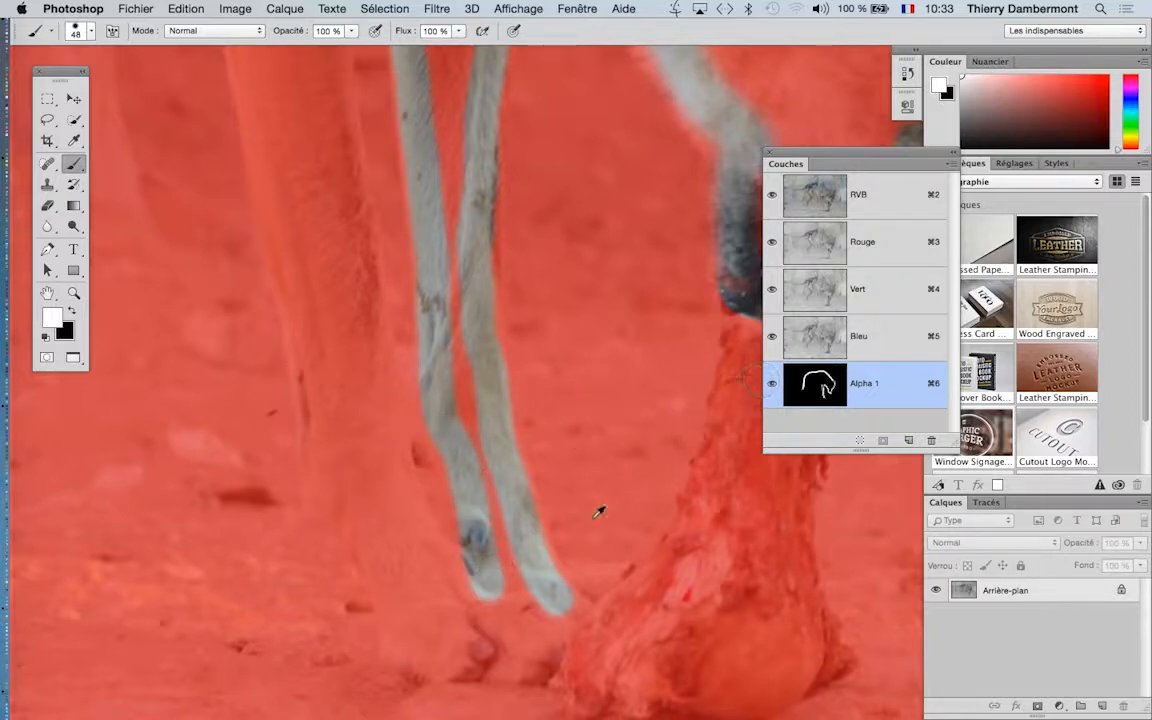
# Step: Compare the paw with the Alpha 1 overlay hidden and shown, and paint white over the far paw's toes up to the bone
pyautogui.scroll(2, 598, 512)
pyautogui.moveTo(558, 339); pyautogui.dragTo(561, 182)
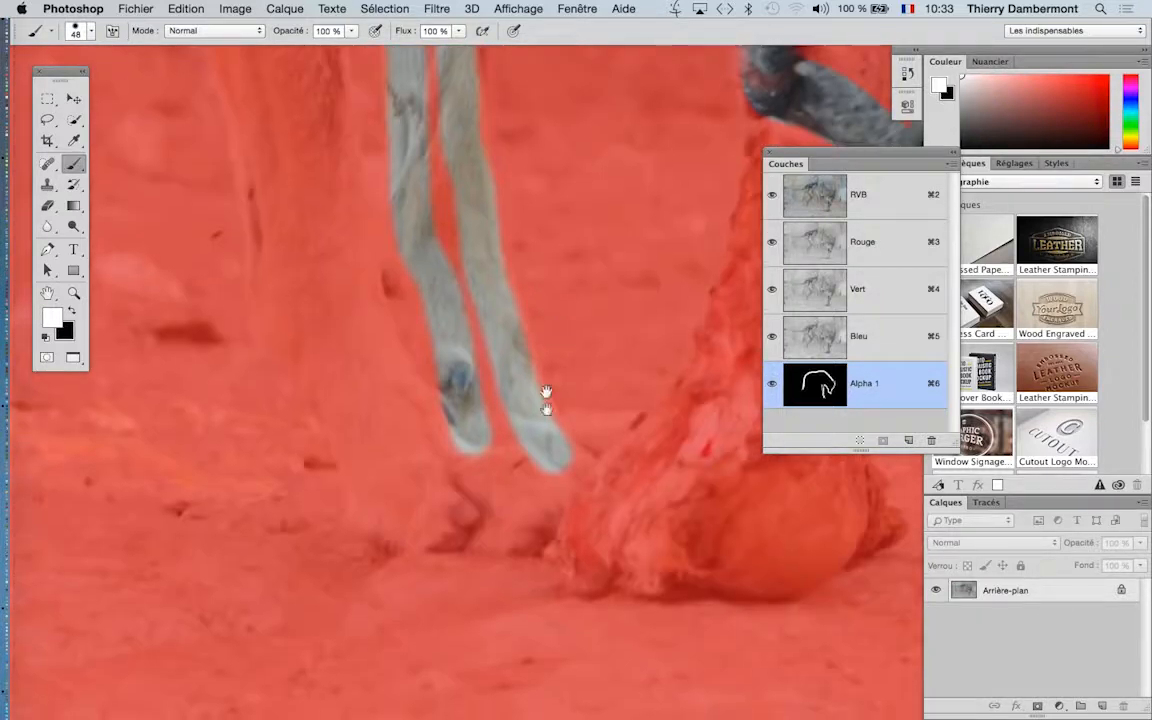
pyautogui.scroll(2, 588, 450)
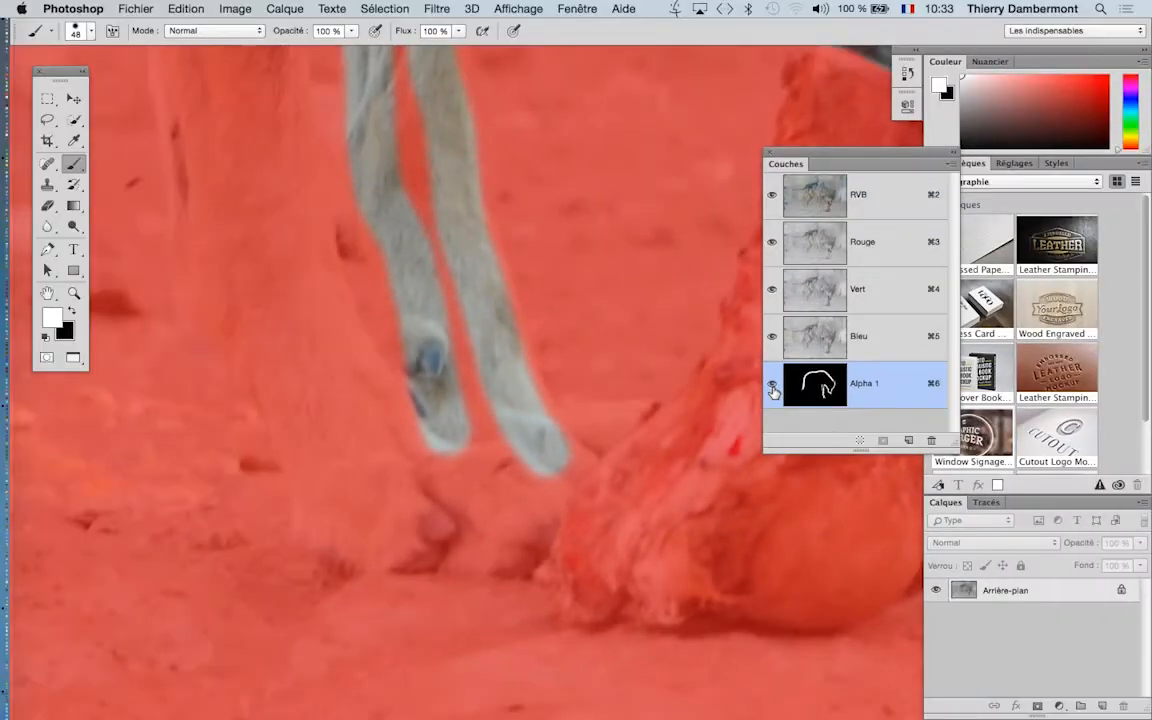
pyautogui.click(772, 390)
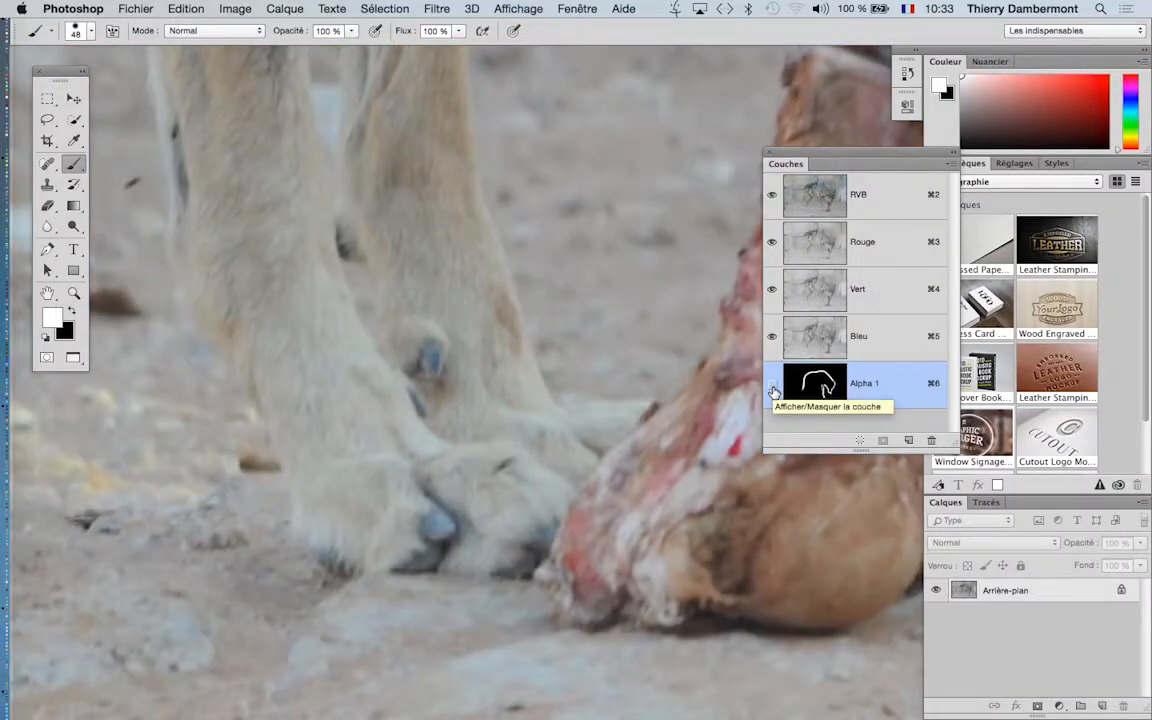
pyautogui.click(772, 390)
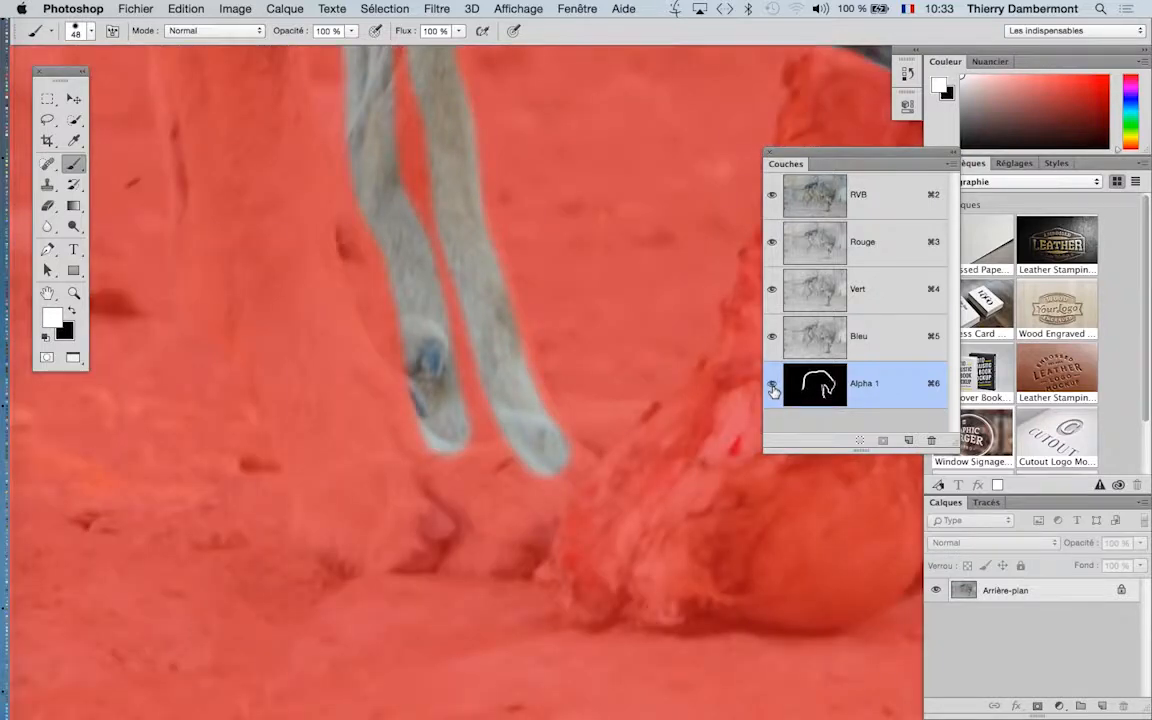
pyautogui.moveTo(549, 432); pyautogui.dragTo(638, 430)
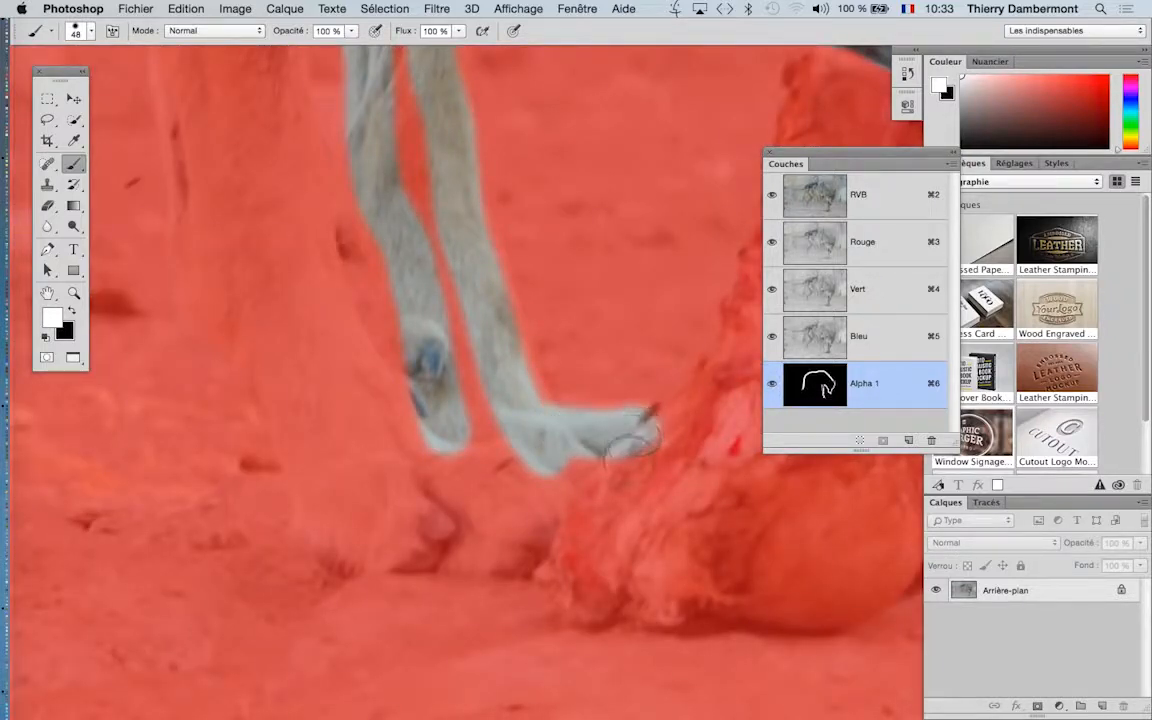
# Step: Trim the mask between the far paw's toes and the bone with a 23 px black brush
pyautogui.scroll(-2, 639, 461)
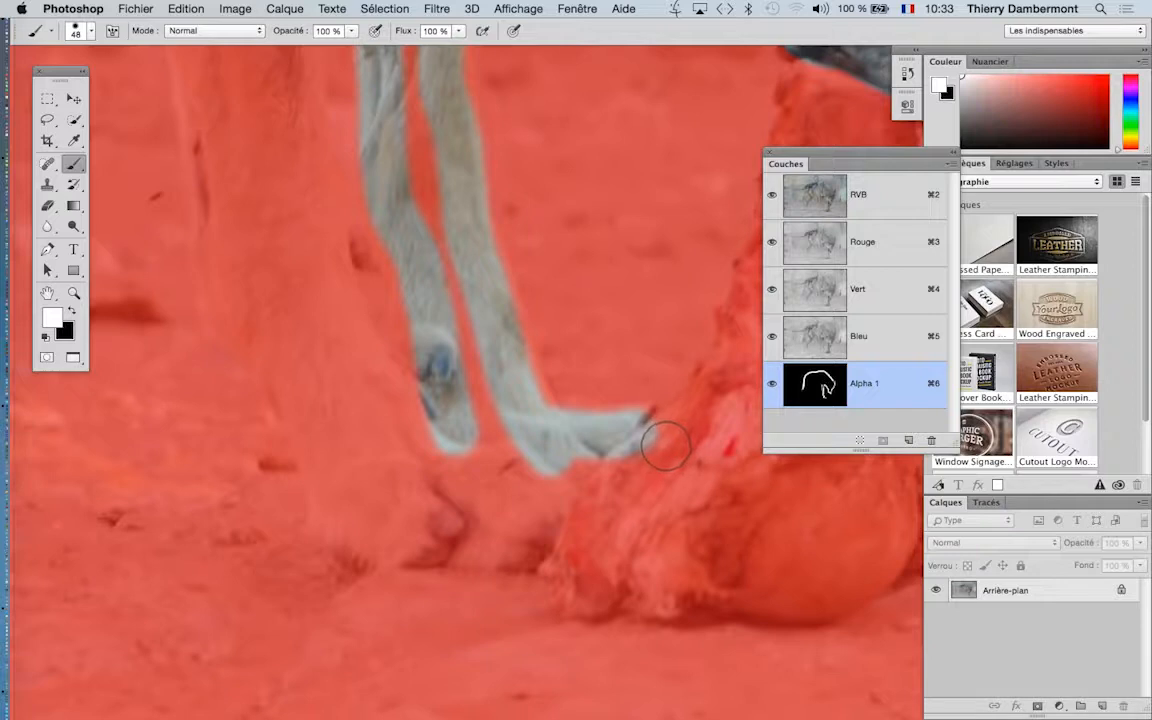
pyautogui.press('x')
pyautogui.moveTo(678, 482); pyautogui.dragTo(650, 482)
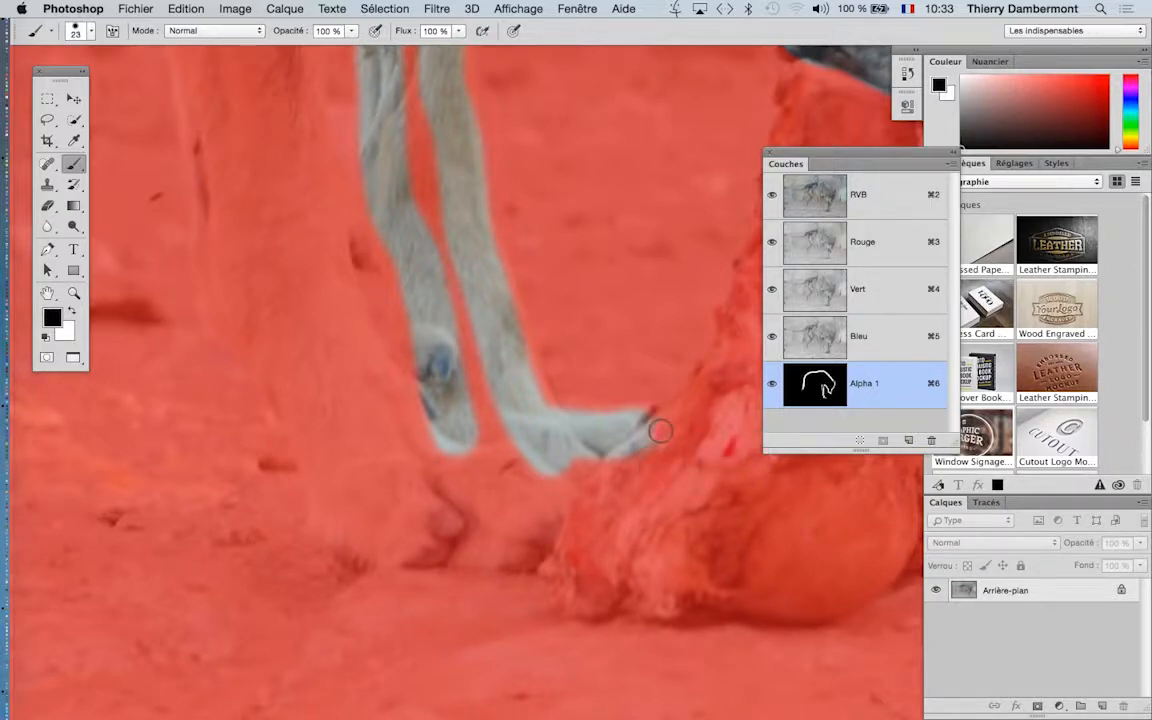
pyautogui.moveTo(660, 431)
pyautogui.mouseDown()
pyautogui.moveTo(646, 462)
pyautogui.moveTo(661, 434)
pyautogui.moveTo(612, 462)
pyautogui.mouseUp()
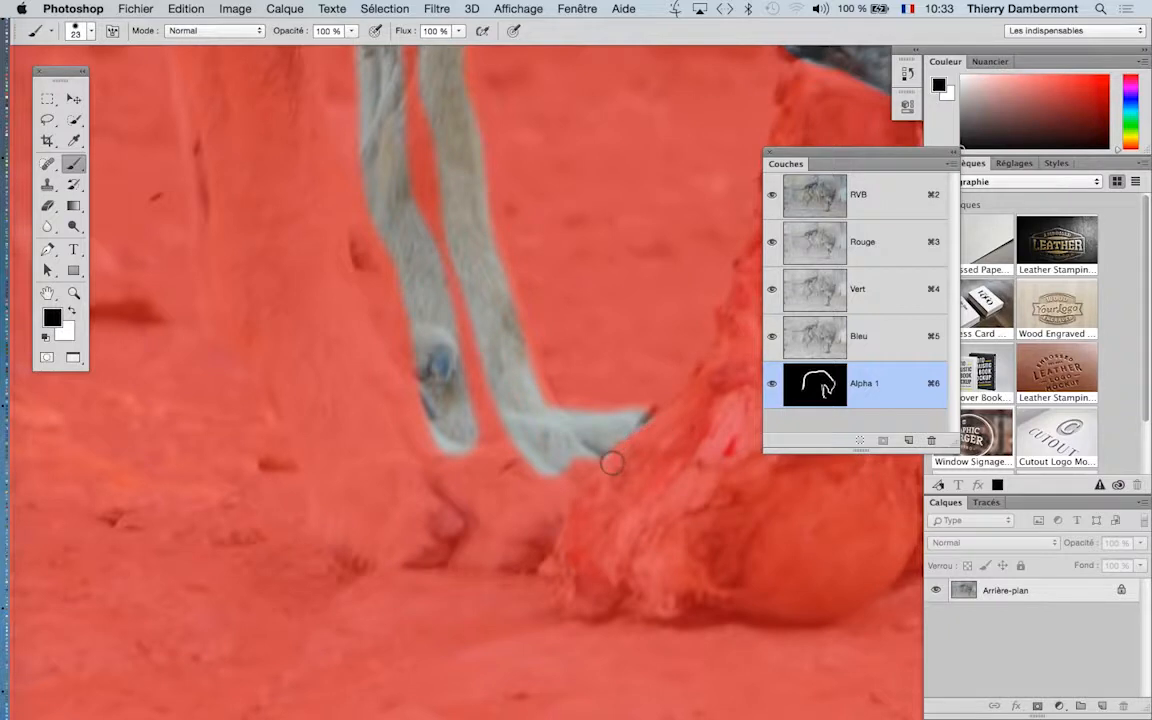
pyautogui.scroll(-2, 660, 486)
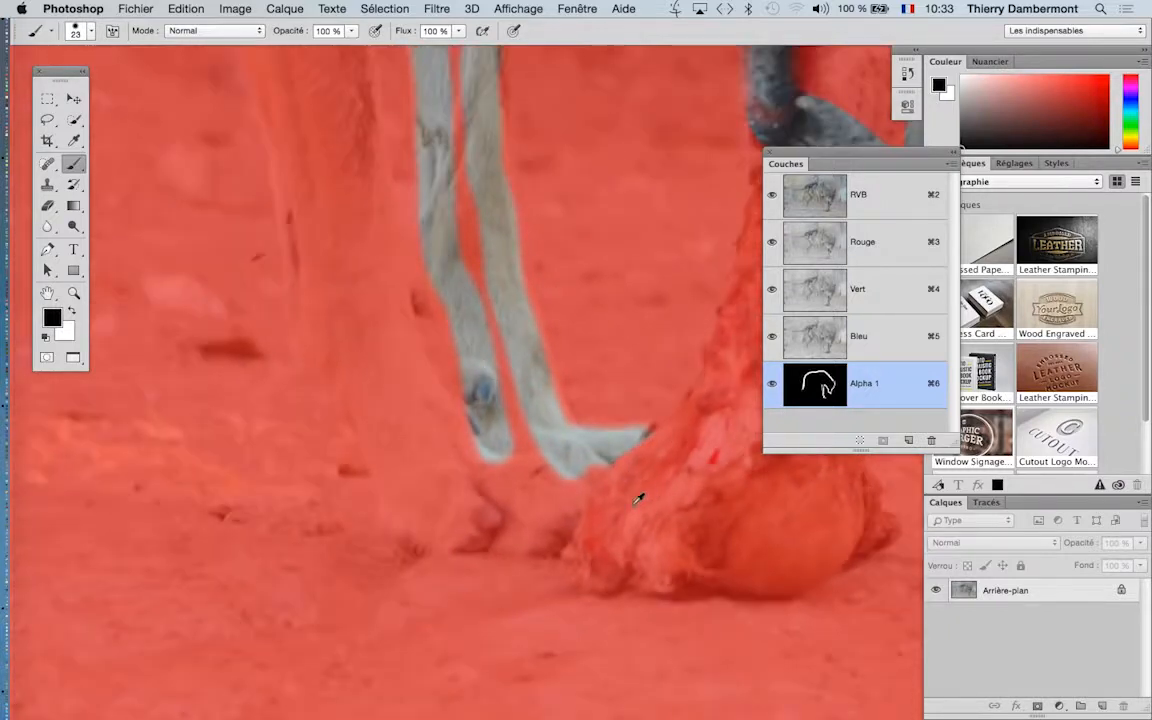
# Step: Switch to white with a 58 px brush and paint the near forepaw's contour up the lower rear edge of its leg
pyautogui.moveTo(633, 518)
pyautogui.mouseDown()
pyautogui.moveTo(661, 517)
pyautogui.moveTo(648, 447)
pyautogui.mouseUp()
pyautogui.press('x')
pyautogui.moveTo(637, 508); pyautogui.dragTo(636, 510)
pyautogui.moveTo(581, 463)
pyautogui.mouseDown()
pyautogui.moveTo(562, 501)
pyautogui.moveTo(427, 522)
pyautogui.moveTo(401, 496)
pyautogui.moveTo(300, 265)
pyautogui.mouseUp()
pyautogui.moveTo(395, 300); pyautogui.dragTo(494, 537)
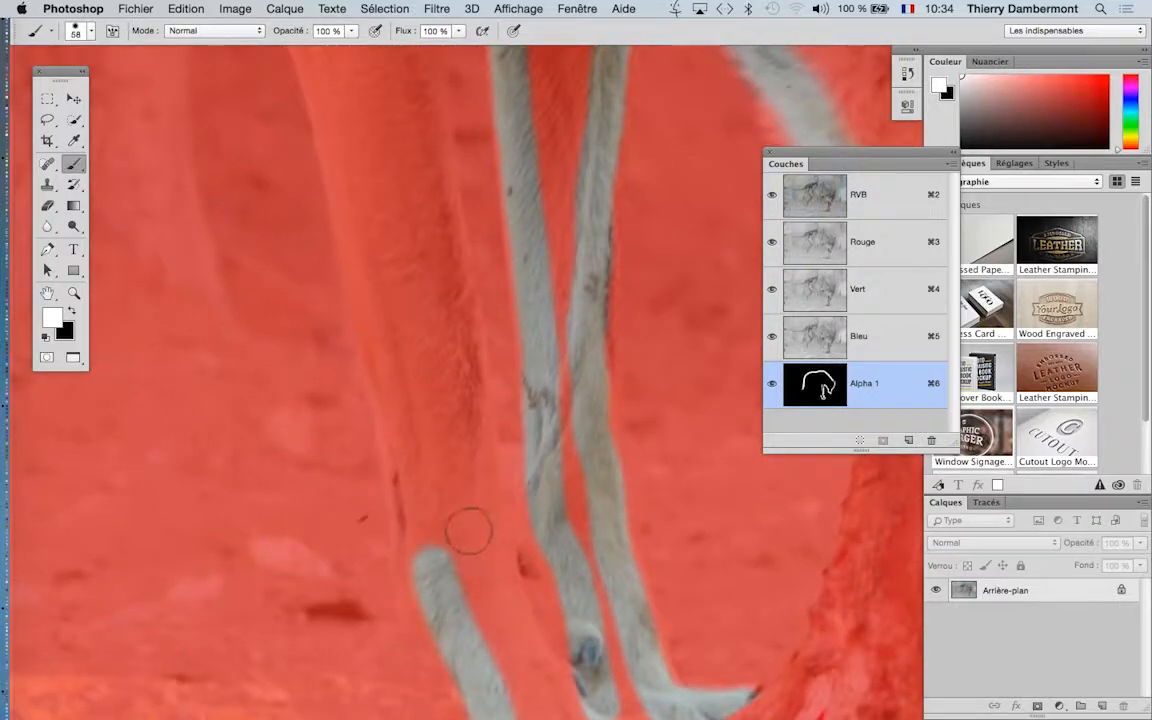
# Step: Reduce the brush to 42 px and paint white down the near foreleg's rear edge from the belly and its front edge from the chest
pyautogui.scroll(-3, 481, 540)
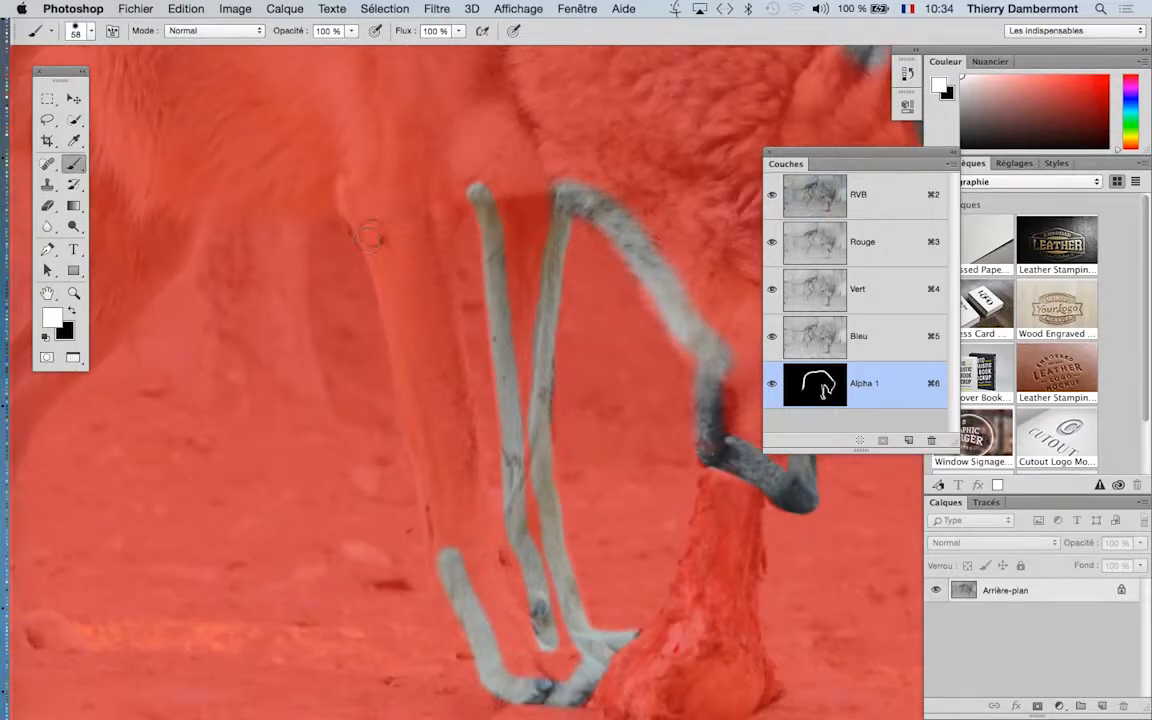
pyautogui.moveTo(376, 234); pyautogui.dragTo(359, 219)
pyautogui.moveTo(346, 188)
pyautogui.mouseDown()
pyautogui.moveTo(401, 368)
pyautogui.moveTo(435, 553)
pyautogui.moveTo(471, 636)
pyautogui.mouseUp()
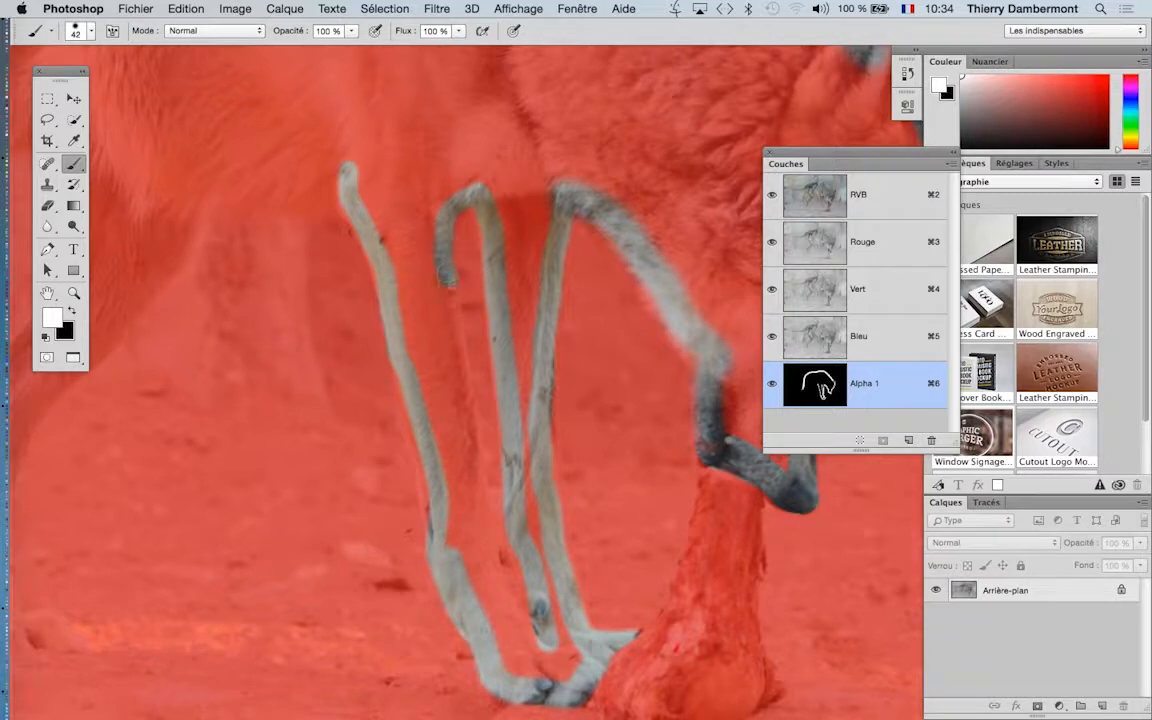
pyautogui.moveTo(451, 316)
pyautogui.mouseDown()
pyautogui.moveTo(490, 568)
pyautogui.moveTo(539, 645)
pyautogui.mouseUp()
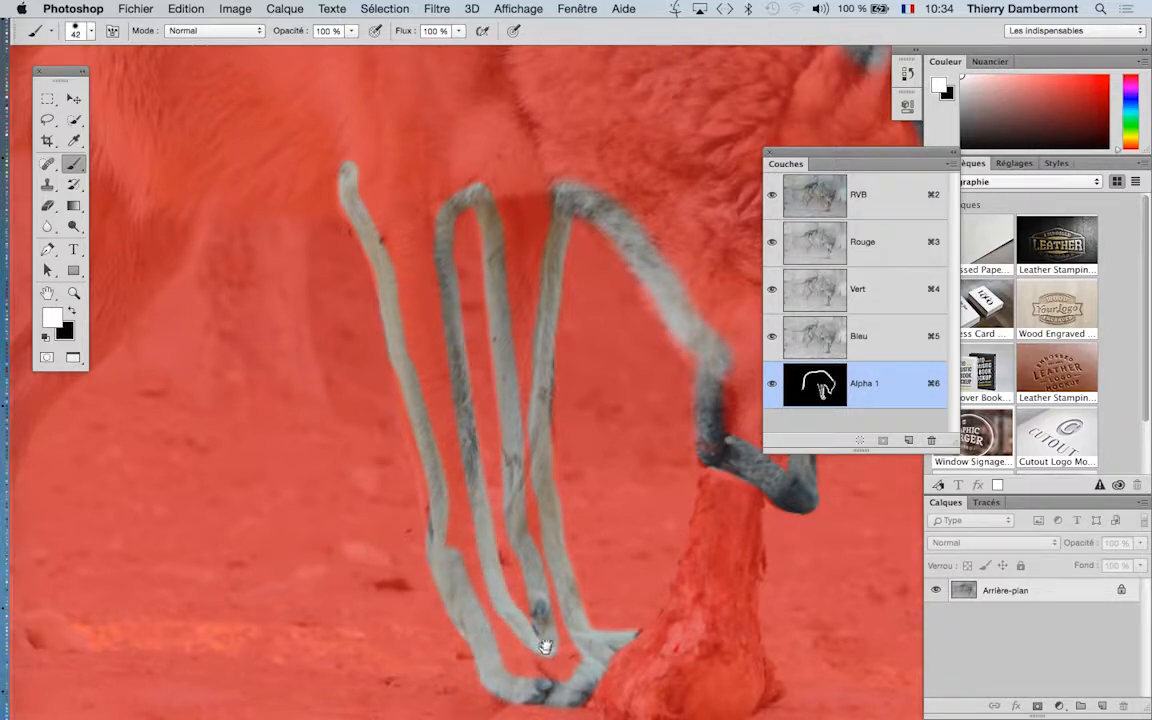
pyautogui.hscroll(-10, 620, 604)
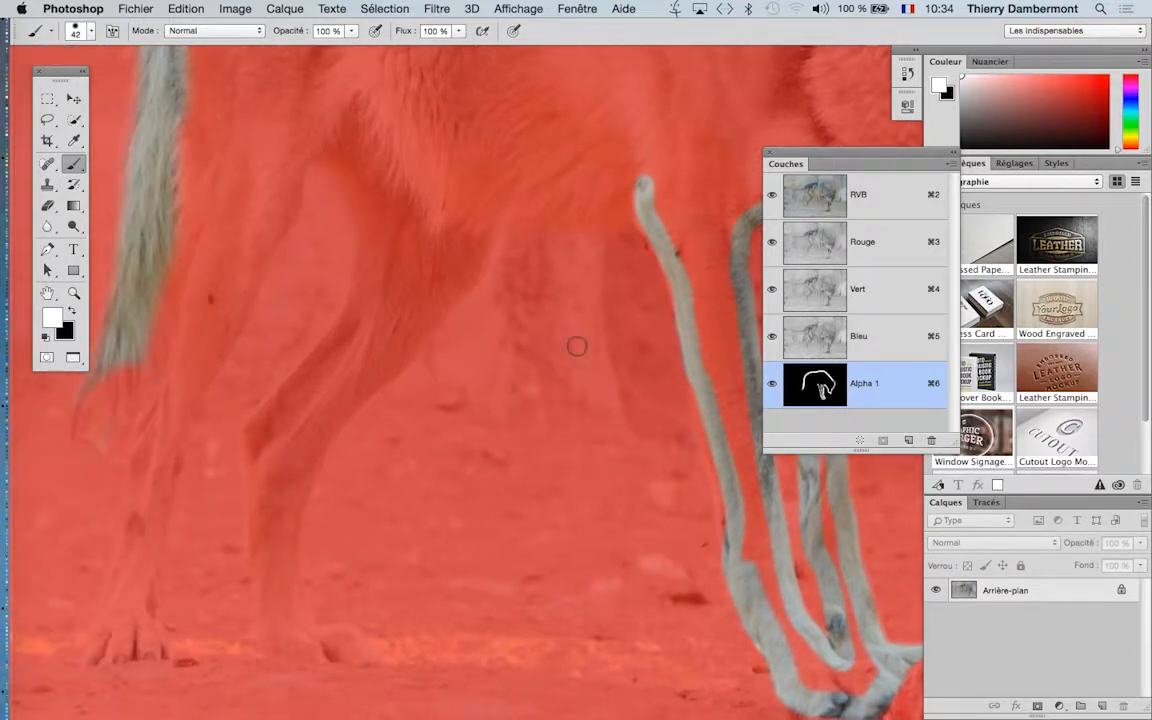
pyautogui.moveTo(577, 346); pyautogui.dragTo(590, 347)
pyautogui.moveTo(641, 279)
pyautogui.mouseDown()
pyautogui.moveTo(654, 256)
pyautogui.moveTo(654, 279)
pyautogui.moveTo(663, 246)
pyautogui.mouseUp()
pyautogui.moveTo(663, 185)
pyautogui.mouseDown()
pyautogui.moveTo(514, 205)
pyautogui.moveTo(450, 188)
pyautogui.mouseUp()
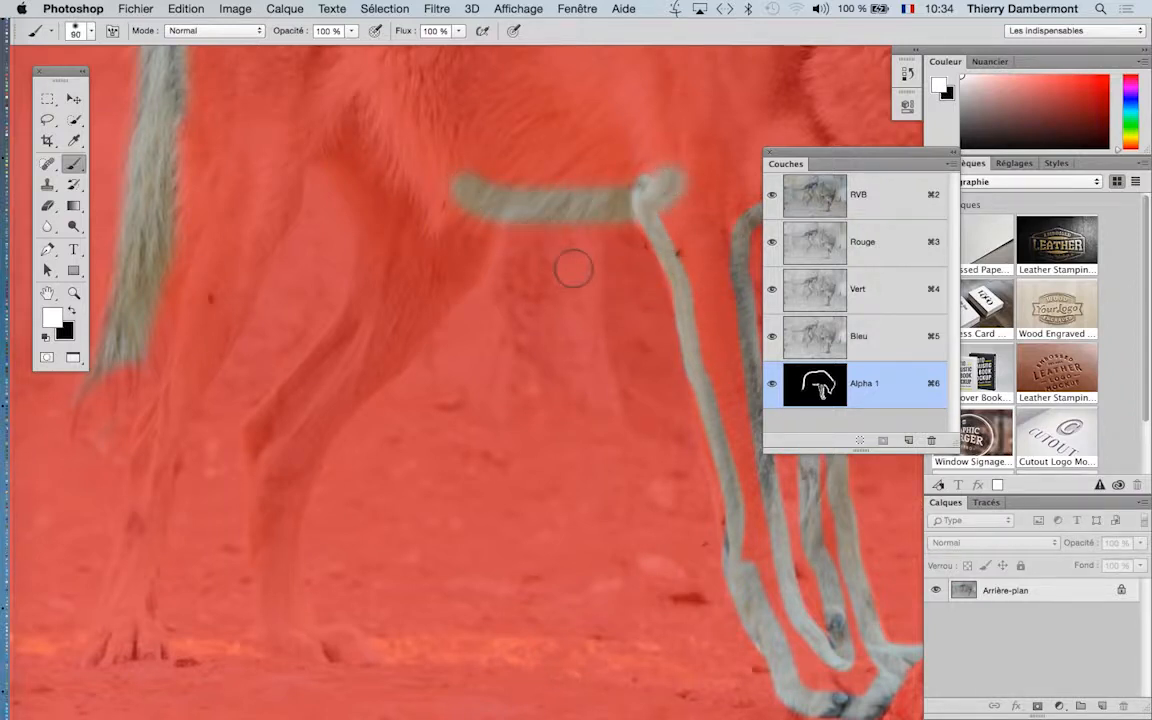
pyautogui.press('super+z')
pyautogui.moveTo(582, 290)
pyautogui.mouseDown()
pyautogui.moveTo(601, 260)
pyautogui.moveTo(587, 275)
pyautogui.mouseUp()
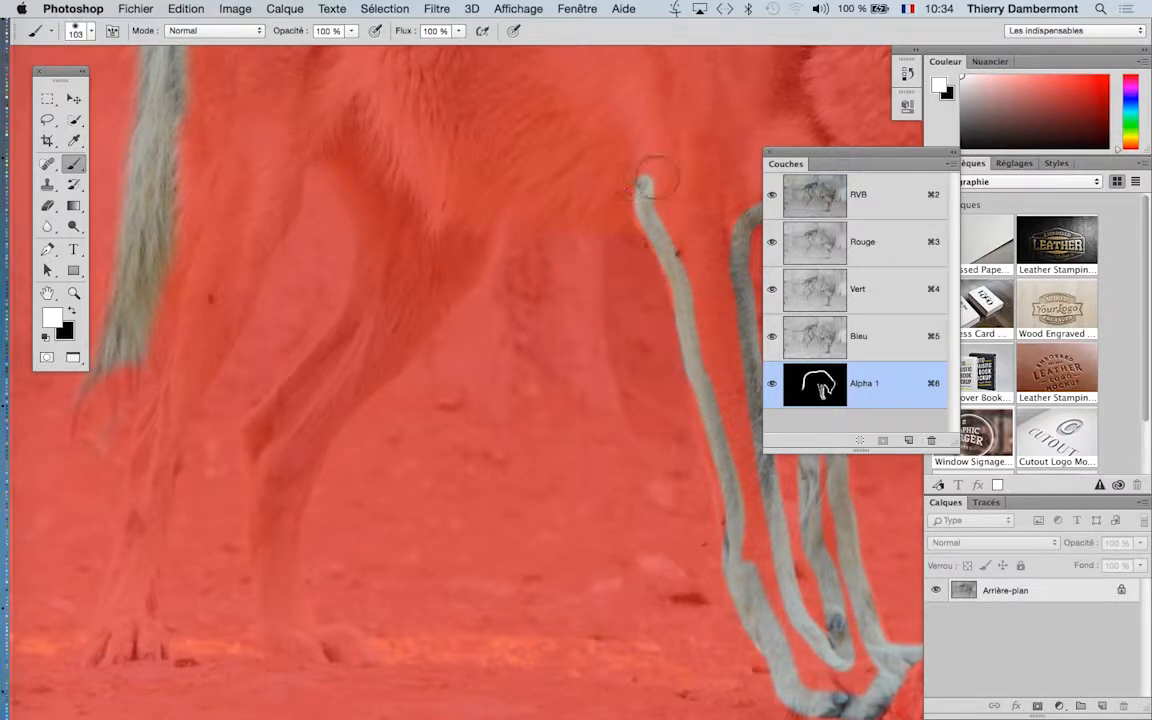
pyautogui.moveTo(643, 178)
pyautogui.mouseDown()
pyautogui.moveTo(590, 188)
pyautogui.moveTo(465, 180)
pyautogui.moveTo(475, 170)
pyautogui.mouseUp()
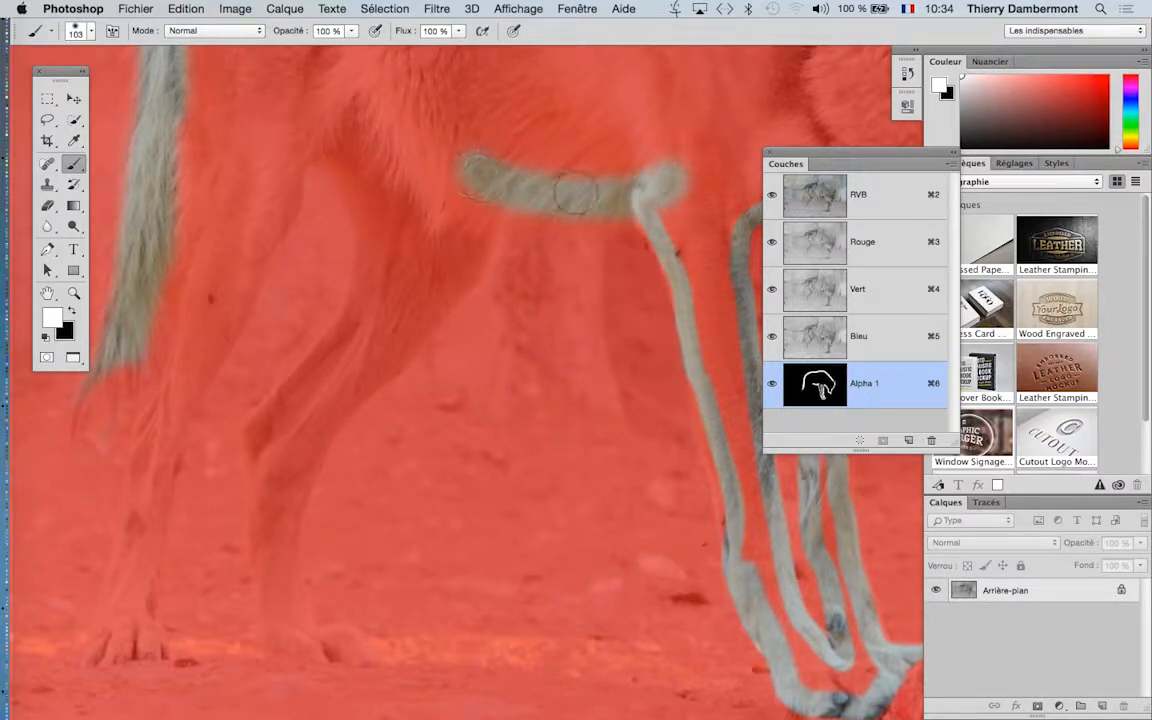
pyautogui.press('super+z')
# Step: Paint white along the belly edge and around the forward hind leg down to the paw and up to the hock, reducing the brush to 64 px
pyautogui.moveTo(628, 237)
pyautogui.mouseDown()
pyautogui.moveTo(663, 178)
pyautogui.moveTo(510, 203)
pyautogui.moveTo(451, 172)
pyautogui.moveTo(553, 175)
pyautogui.mouseUp()
pyautogui.moveTo(542, 220)
pyautogui.mouseDown()
pyautogui.moveTo(529, 223)
pyautogui.moveTo(503, 327)
pyautogui.mouseUp()
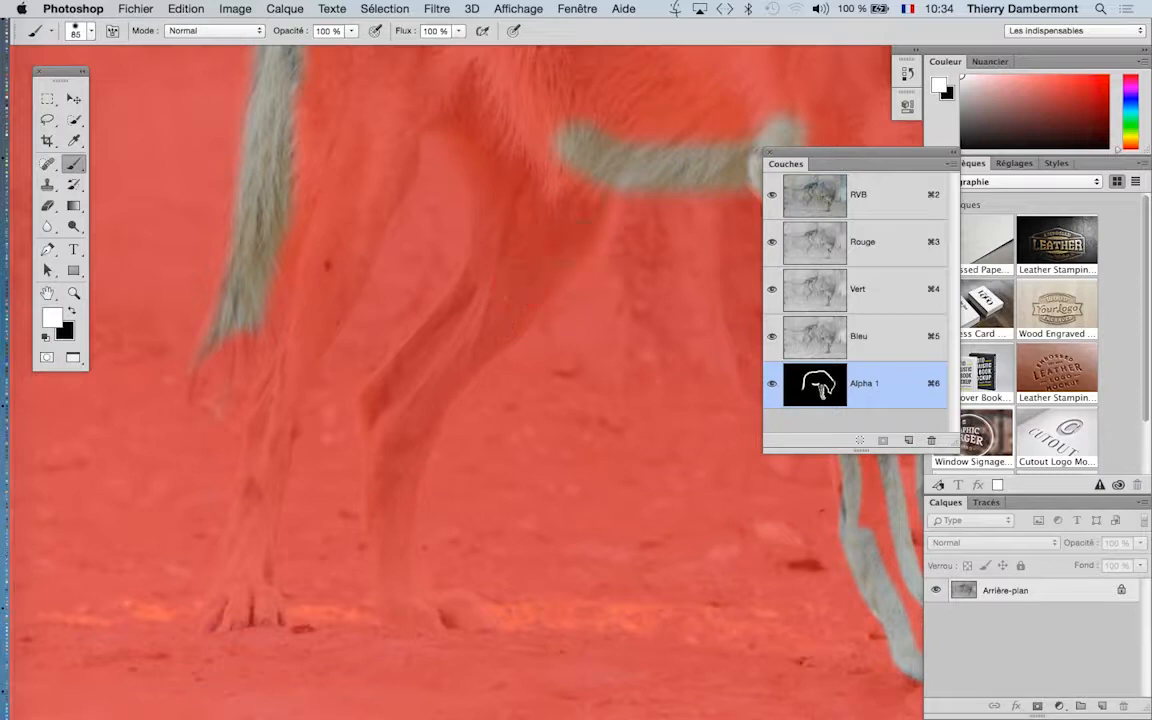
pyautogui.moveTo(590, 165)
pyautogui.mouseDown()
pyautogui.moveTo(583, 220)
pyautogui.moveTo(487, 312)
pyautogui.moveTo(495, 342)
pyautogui.moveTo(509, 331)
pyautogui.moveTo(541, 273)
pyautogui.moveTo(460, 352)
pyautogui.moveTo(403, 452)
pyautogui.moveTo(406, 566)
pyautogui.moveTo(426, 605)
pyautogui.moveTo(473, 615)
pyautogui.moveTo(399, 606)
pyautogui.moveTo(385, 386)
pyautogui.mouseUp()
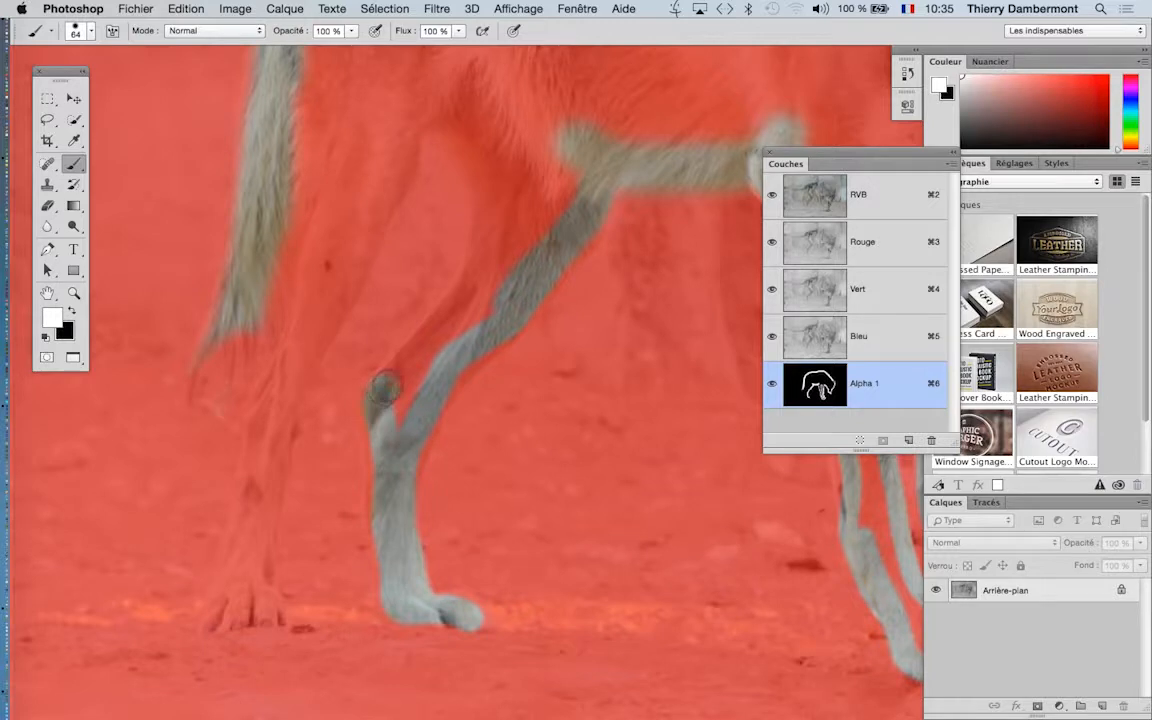
# Step: Paint white on the mask along the forward hind leg's rear edge, from the hock up towards the thigh
pyautogui.scroll(3, 475, 402)
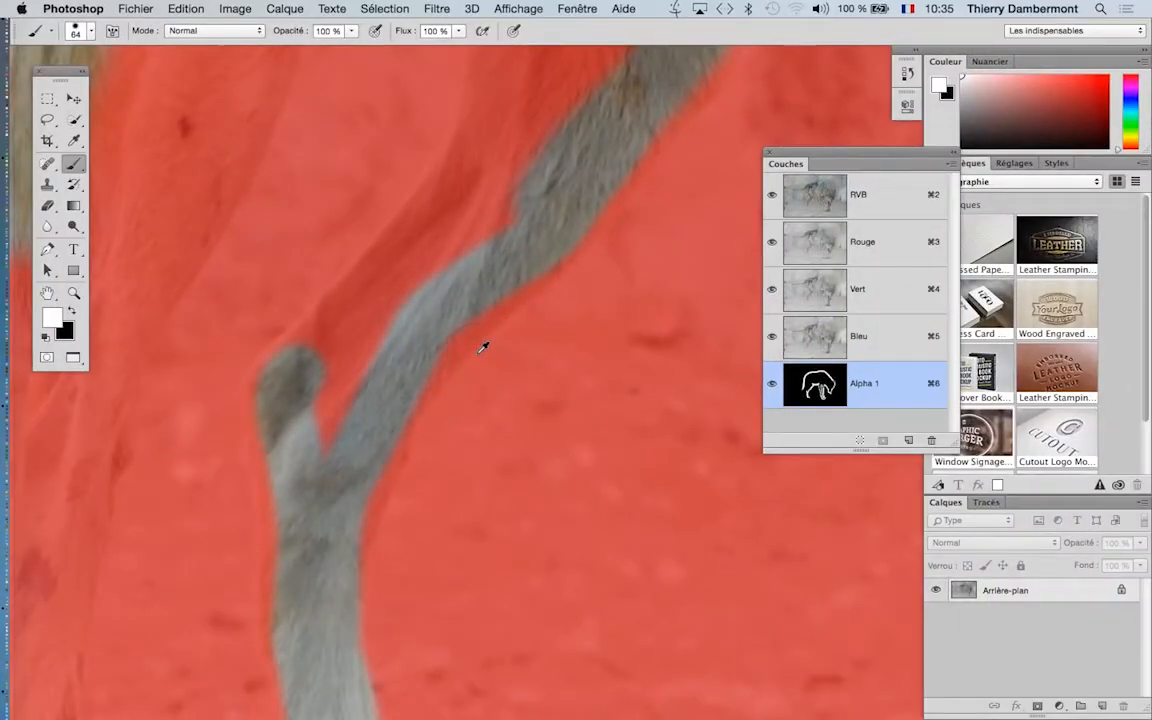
pyautogui.scroll(-2, 482, 347)
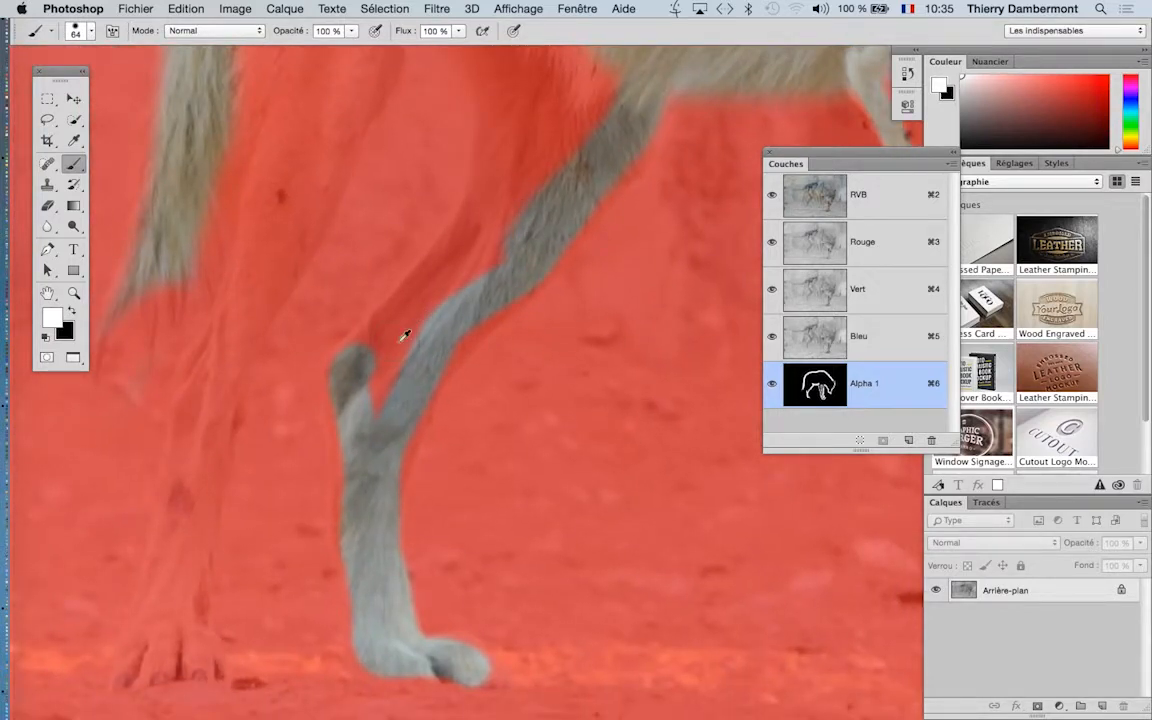
pyautogui.moveTo(368, 343)
pyautogui.mouseDown()
pyautogui.moveTo(405, 235)
pyautogui.moveTo(440, 198)
pyautogui.moveTo(505, 193)
pyautogui.moveTo(560, 440)
pyautogui.moveTo(576, 413)
pyautogui.mouseUp()
# Step: Paint white across the gap between the thighs and along both edges of the rearmost hind leg, from the paw up to the tail
pyautogui.scroll(-1, 569, 437)
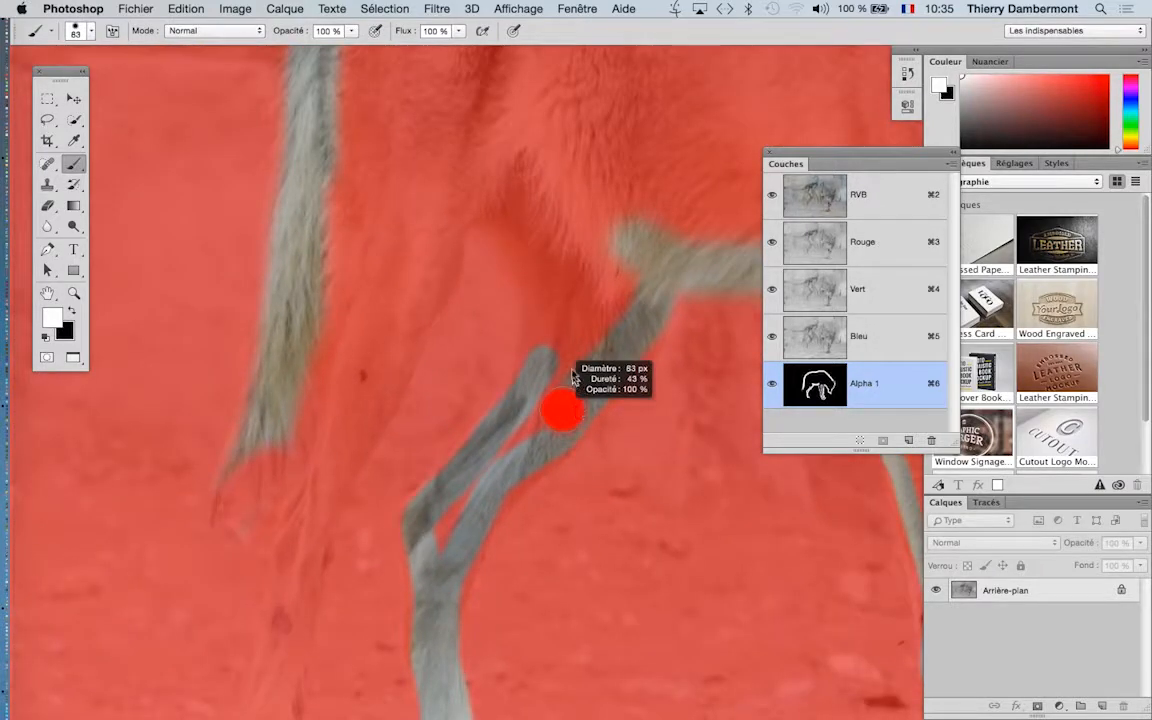
pyautogui.moveTo(567, 370)
pyautogui.mouseDown()
pyautogui.moveTo(540, 320)
pyautogui.moveTo(545, 200)
pyautogui.moveTo(435, 210)
pyautogui.moveTo(428, 260)
pyautogui.mouseUp()
pyautogui.moveTo(407, 305)
pyautogui.mouseDown()
pyautogui.moveTo(390, 315)
pyautogui.moveTo(414, 321)
pyautogui.moveTo(397, 369)
pyautogui.moveTo(319, 543)
pyautogui.mouseUp()
pyautogui.moveTo(411, 473); pyautogui.dragTo(479, 288)
pyautogui.moveTo(393, 345)
pyautogui.mouseDown()
pyautogui.moveTo(359, 519)
pyautogui.moveTo(400, 576)
pyautogui.moveTo(315, 573)
pyautogui.moveTo(369, 331)
pyautogui.moveTo(408, 238)
pyautogui.moveTo(428, 332)
pyautogui.moveTo(429, 425)
pyautogui.moveTo(438, 406)
pyautogui.moveTo(409, 414)
pyautogui.moveTo(481, 178)
pyautogui.mouseUp()
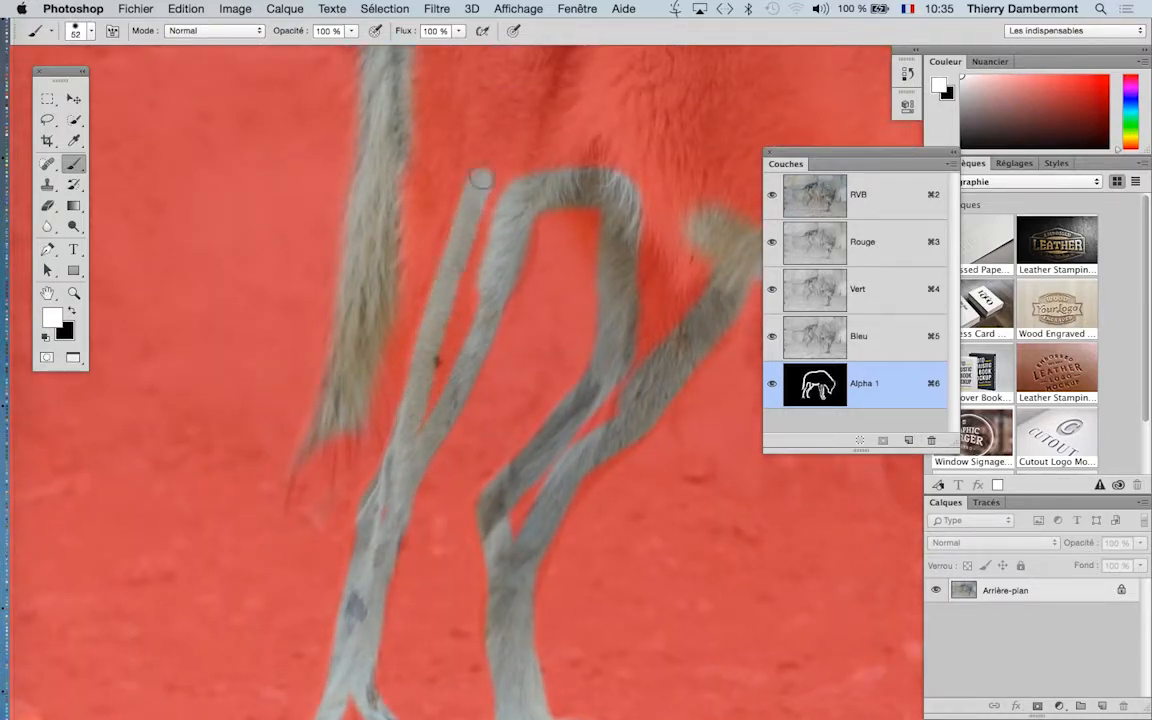
pyautogui.moveTo(487, 253)
pyautogui.mouseDown()
pyautogui.moveTo(485, 209)
pyautogui.moveTo(440, 231)
pyautogui.moveTo(363, 358)
pyautogui.mouseUp()
# Step: Paint white around the wolf's ears with a 43 px brush, joining the neck contour to the forehead contour
pyautogui.keyDown('alt'); pyautogui.click(536, 450); pyautogui.keyUp('alt')
pyautogui.keyDown('alt'); pyautogui.click(603, 466); pyautogui.keyUp('alt')
pyautogui.keyDown('alt'); pyautogui.click(646, 467); pyautogui.keyUp('alt')
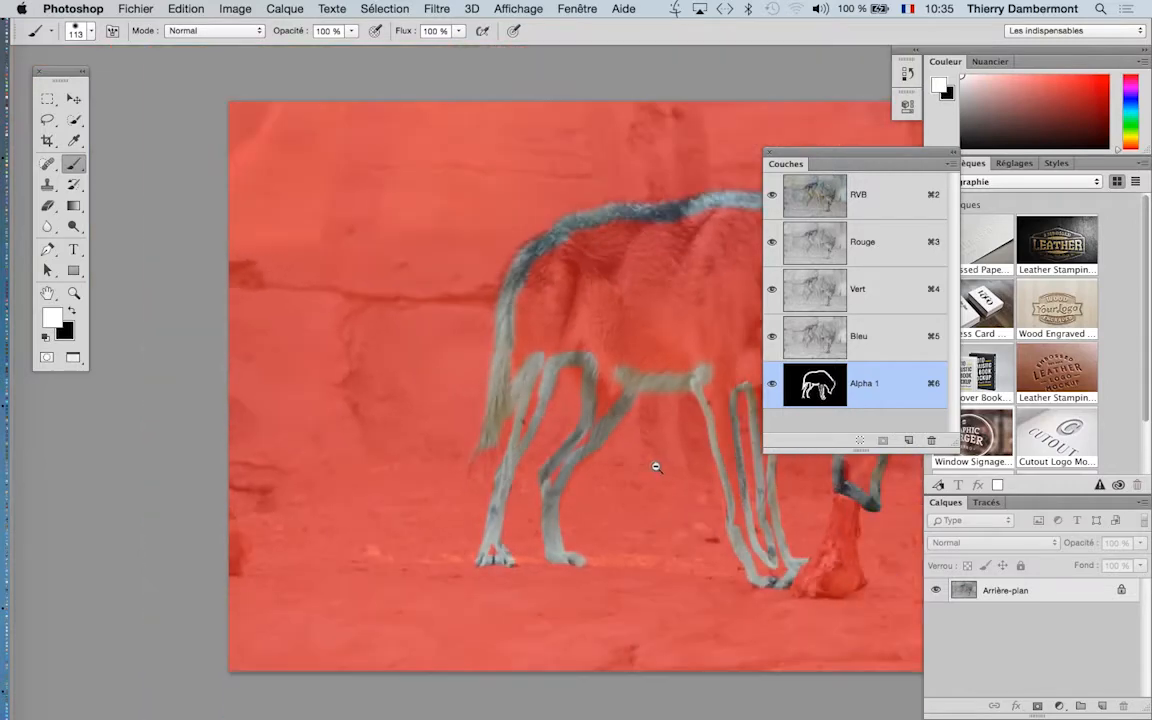
pyautogui.moveTo(640, 462); pyautogui.dragTo(365, 406)
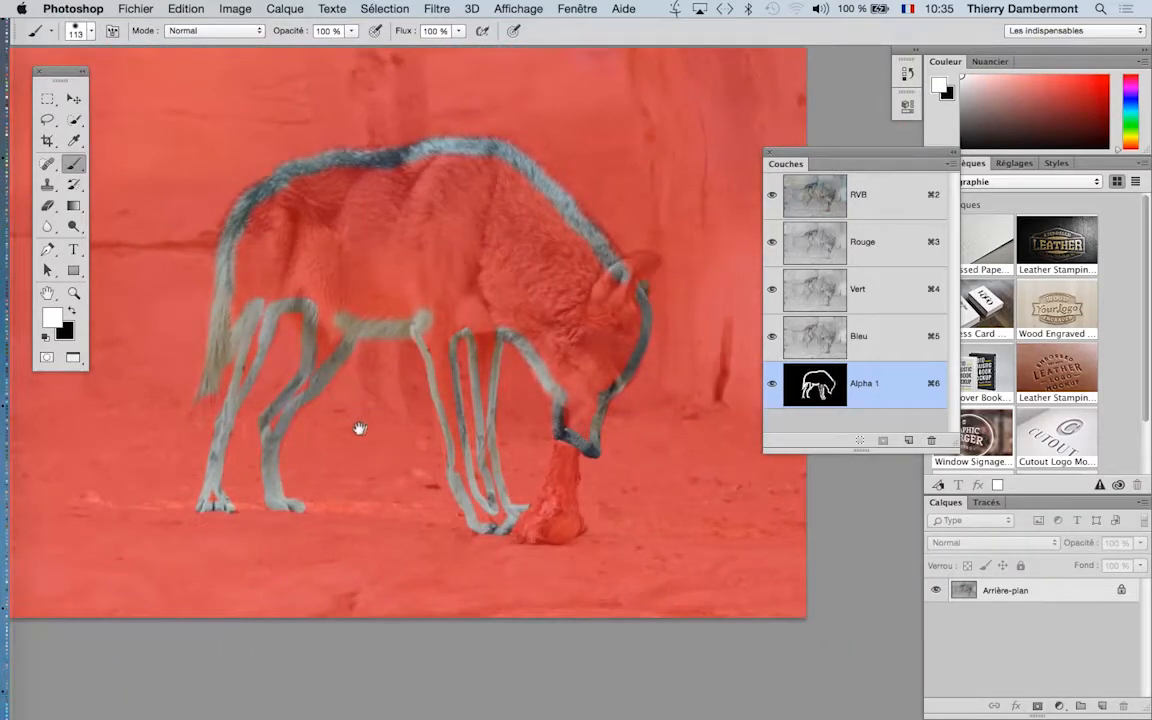
pyautogui.keyDown('super'); pyautogui.click(650, 252); pyautogui.keyUp('super')
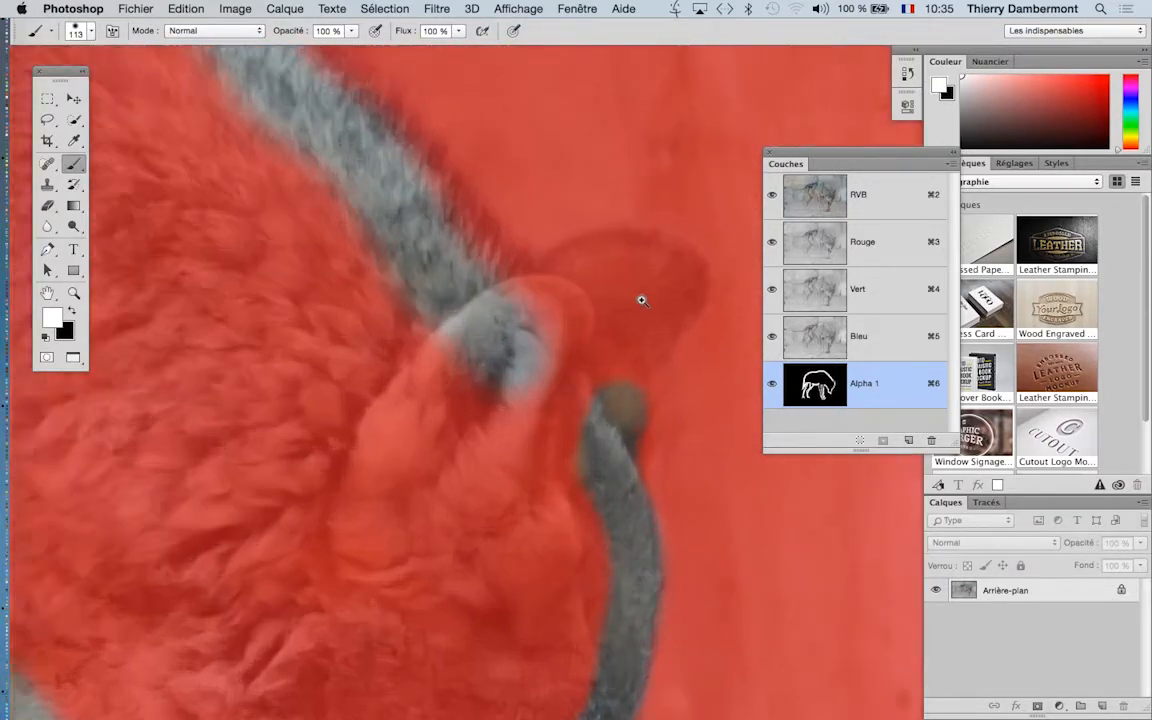
pyautogui.moveTo(600, 393)
pyautogui.mouseDown()
pyautogui.moveTo(566, 439)
pyautogui.moveTo(566, 494)
pyautogui.moveTo(546, 504)
pyautogui.mouseUp()
pyautogui.moveTo(539, 383)
pyautogui.mouseDown()
pyautogui.moveTo(522, 419)
pyautogui.moveTo(527, 303)
pyautogui.moveTo(567, 274)
pyautogui.moveTo(627, 262)
pyautogui.moveTo(592, 304)
pyautogui.mouseUp()
pyautogui.click(511, 297)
pyautogui.moveTo(630, 239)
pyautogui.mouseDown()
pyautogui.moveTo(687, 262)
pyautogui.moveTo(692, 283)
pyautogui.moveTo(580, 441)
pyautogui.mouseUp()
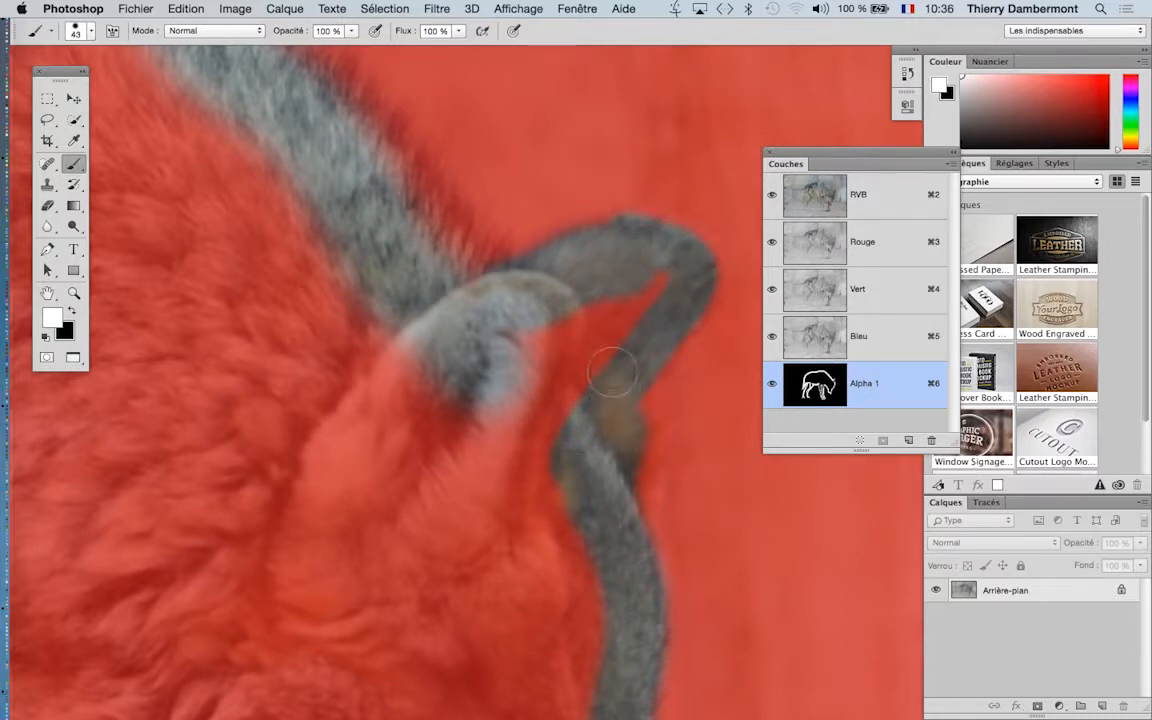
pyautogui.moveTo(612, 372); pyautogui.dragTo(647, 277)
# Step: Save the image as Arabian_Wolf_Al_Ain_Zoo_2.psd in the premier jour PS folder, in Photoshop format with alpha channels kept
pyautogui.keyDown('alt'); pyautogui.click(530, 366); pyautogui.keyUp('alt')
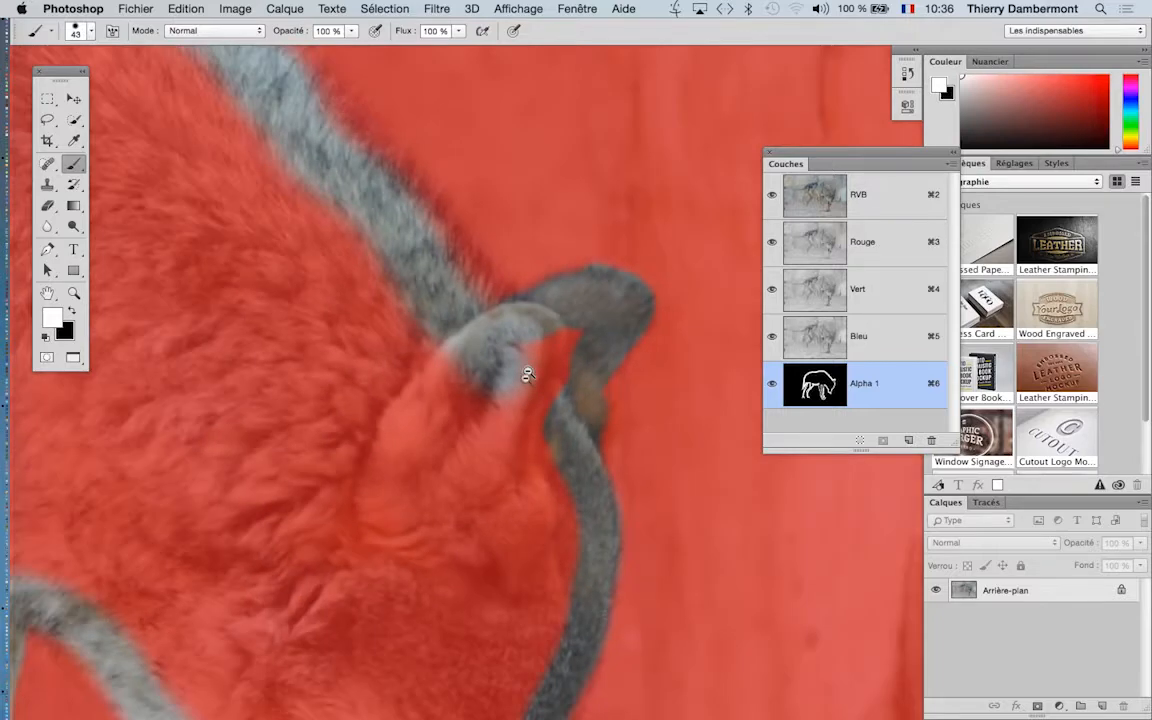
pyautogui.keyDown('alt'); pyautogui.click(527, 373); pyautogui.keyUp('alt')
pyautogui.keyDown('alt'); pyautogui.click(517, 396); pyautogui.keyUp('alt')
pyautogui.keyDown('alt'); pyautogui.click(483, 434); pyautogui.keyUp('alt')
pyautogui.keyDown('alt'); pyautogui.click(400, 350); pyautogui.keyUp('alt')
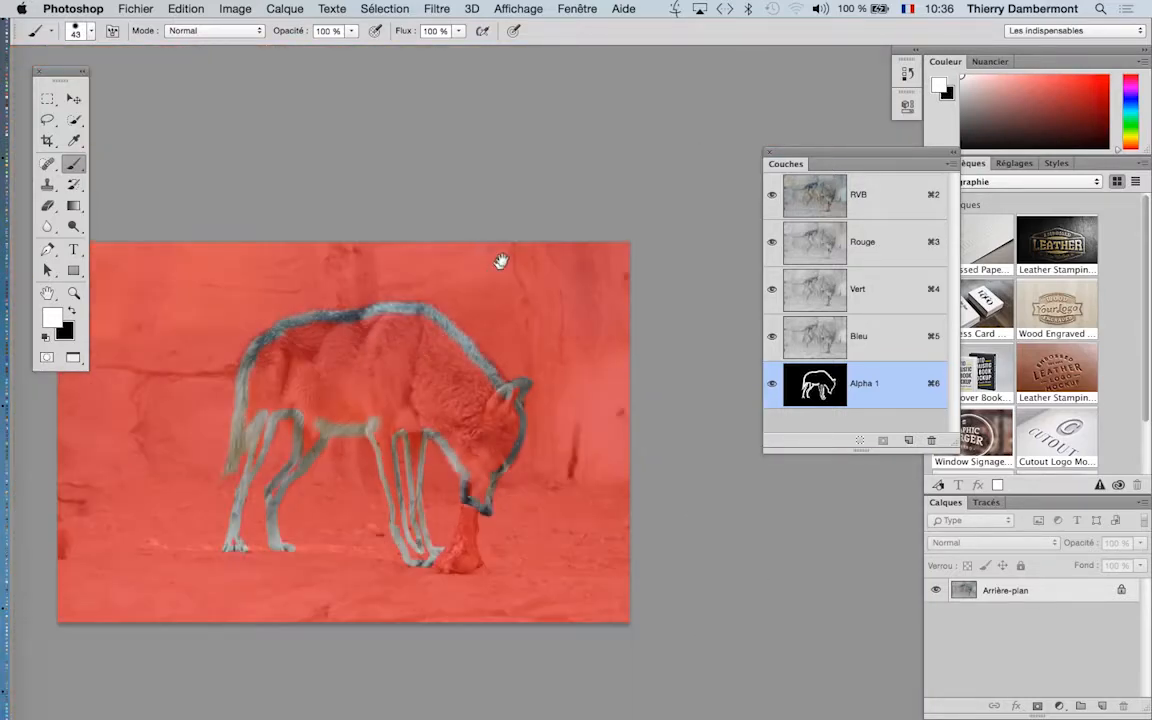
pyautogui.moveTo(329, 458); pyautogui.dragTo(499, 264)
pyautogui.click(141, 8)
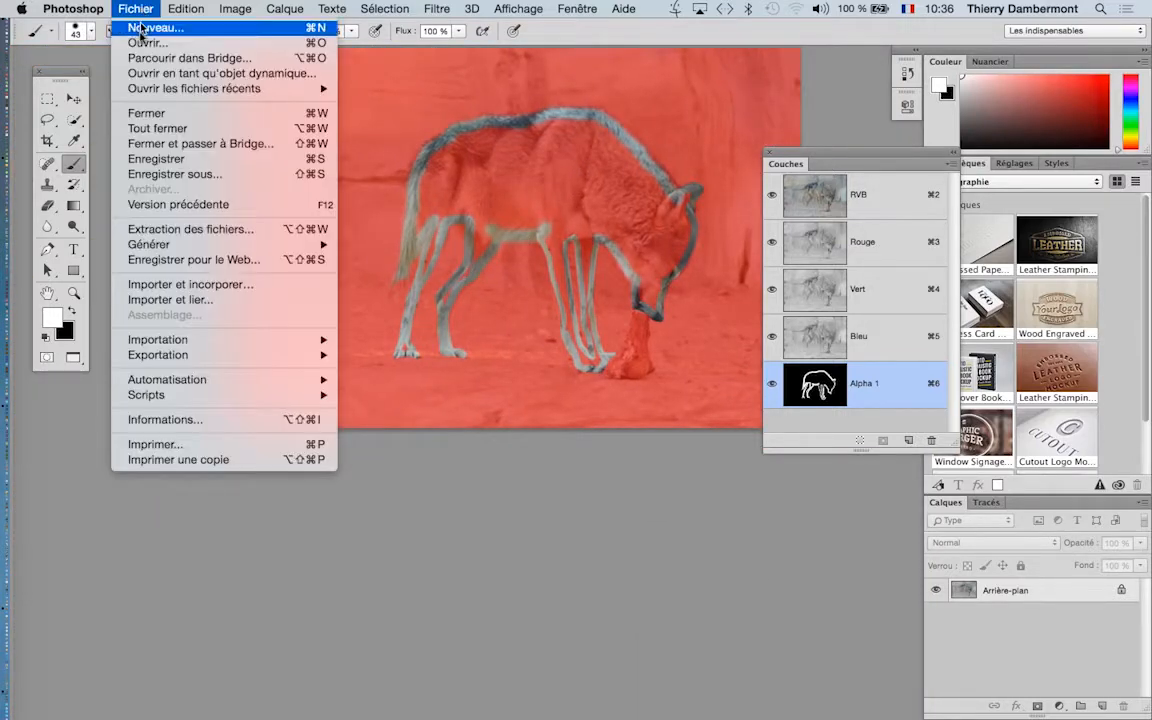
pyautogui.click(194, 173)
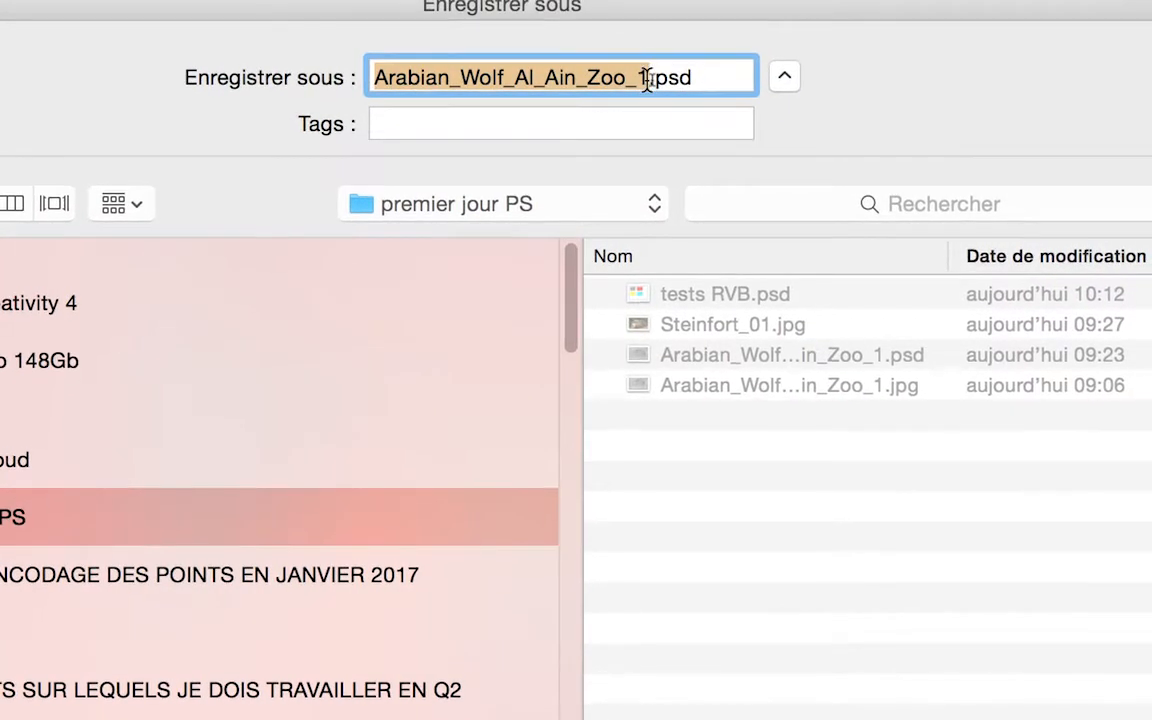
pyautogui.click(651, 76)
pyautogui.press('BackSpace')
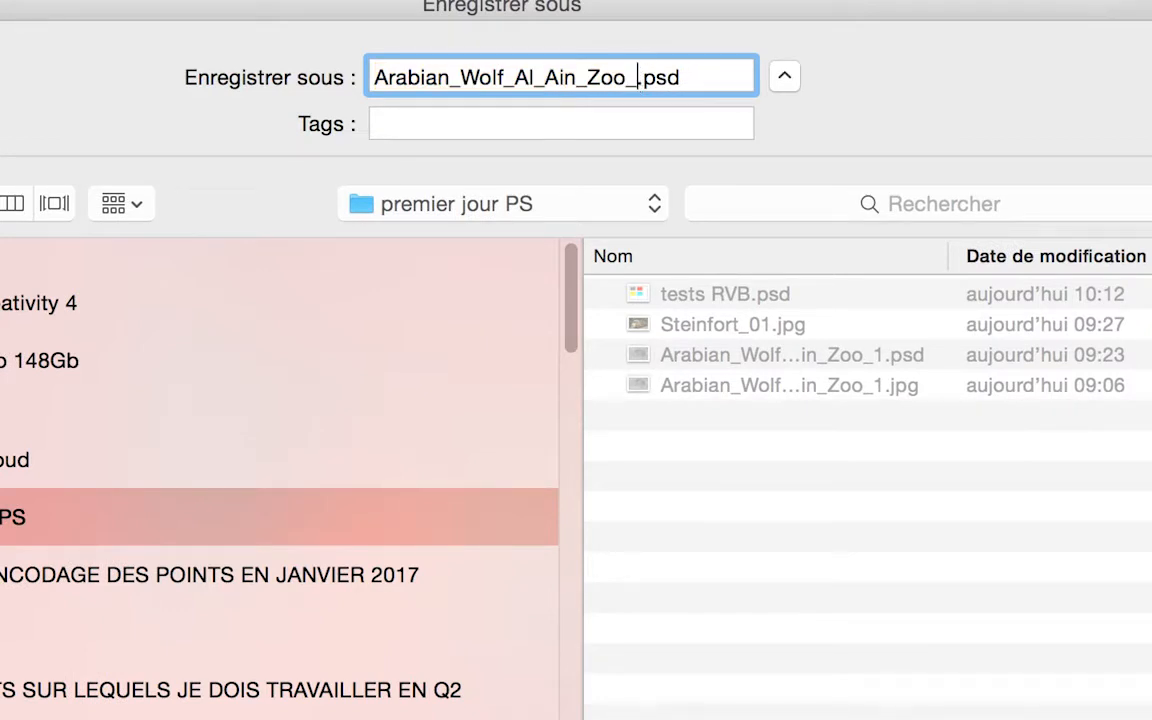
pyautogui.write('2')
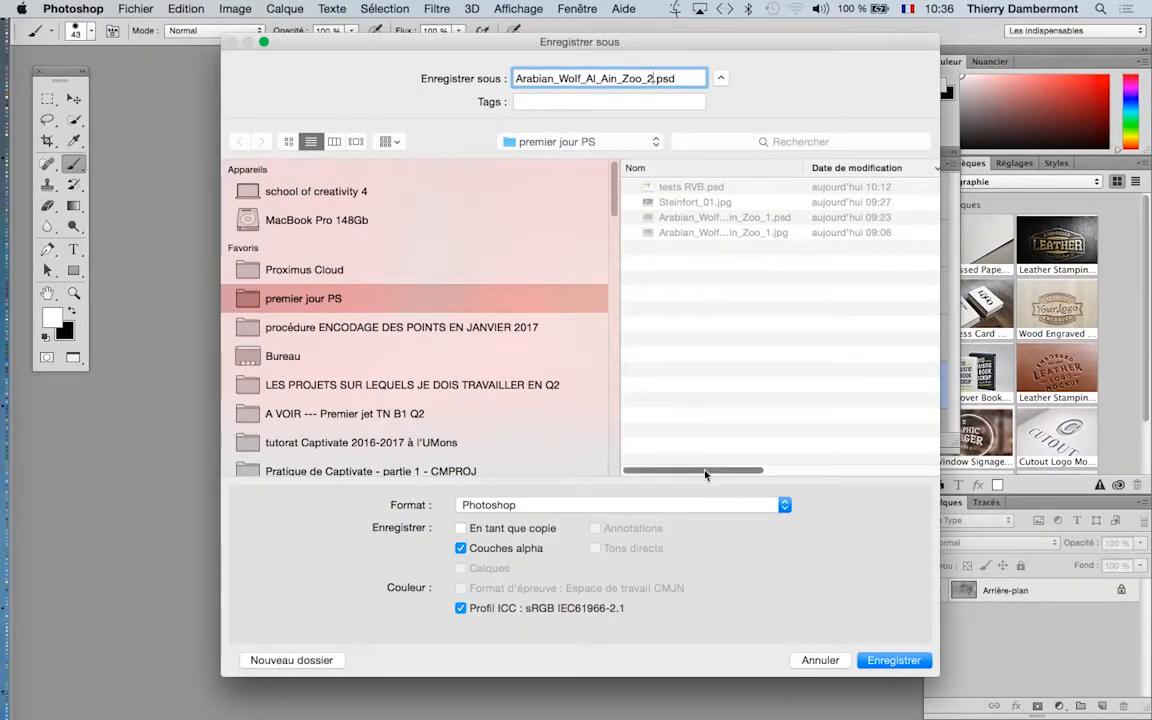
pyautogui.click(897, 660)
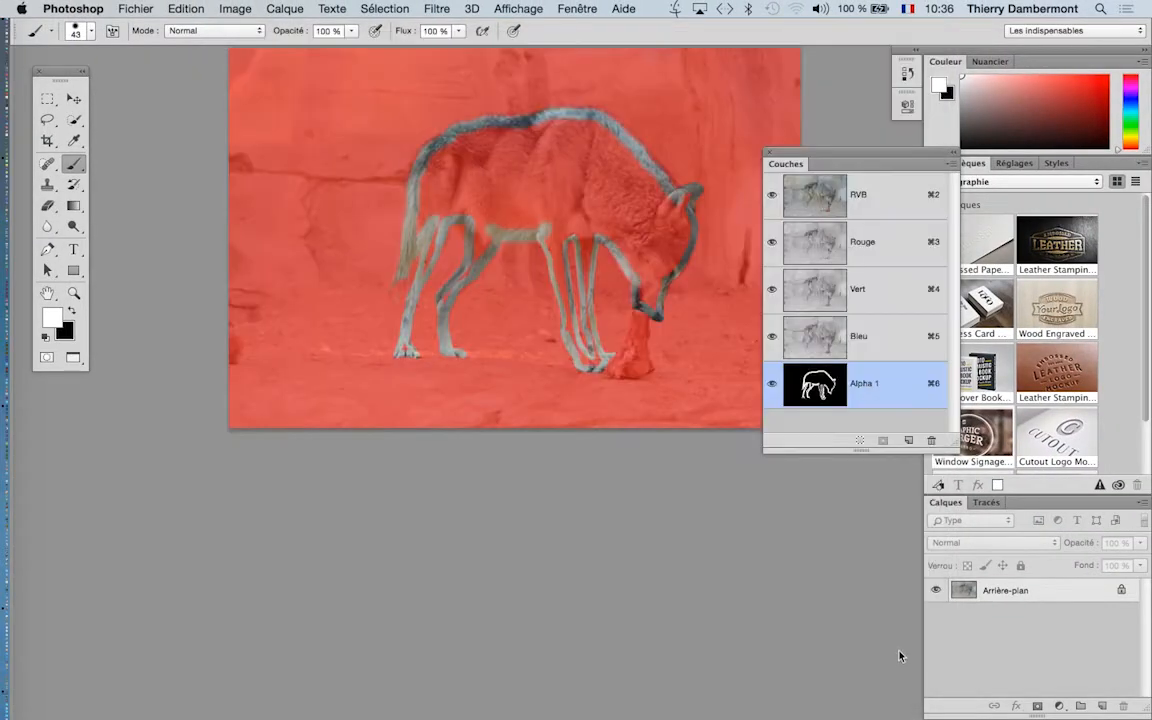
# Step: Move the floating Couches panel off the docked panels and next to the wolf image
pyautogui.moveTo(611, 401); pyautogui.dragTo(496, 488)
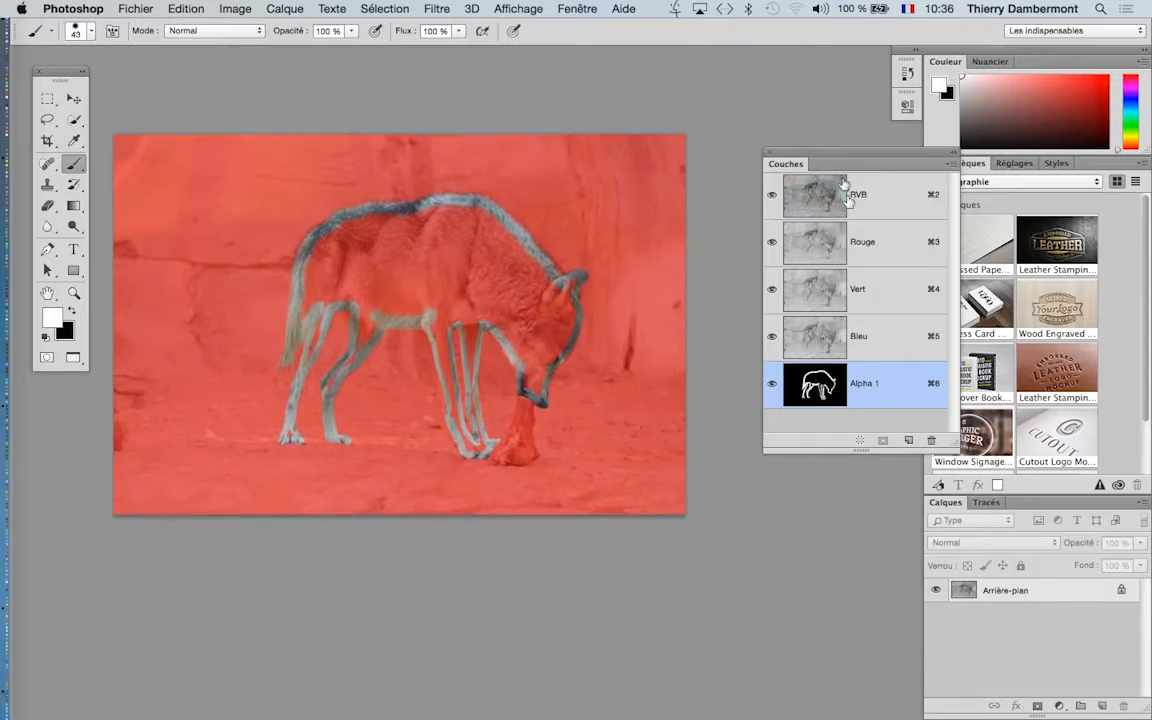
pyautogui.moveTo(842, 160); pyautogui.dragTo(743, 103)
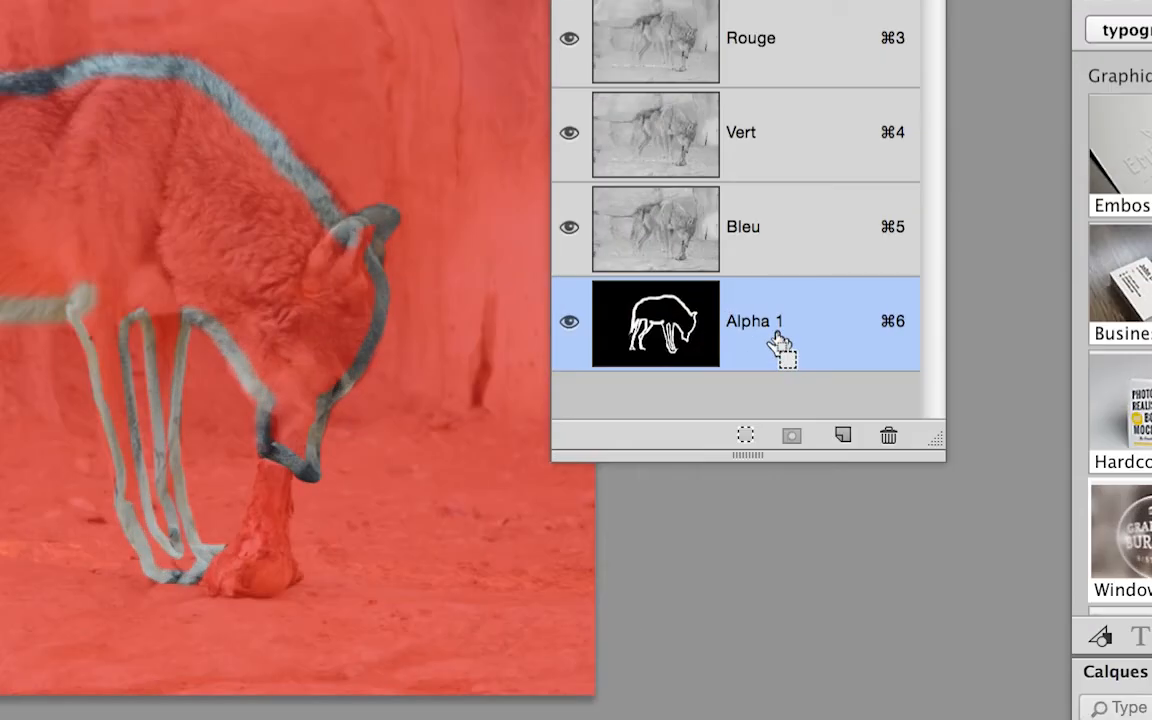
pyautogui.moveTo(777, 340); pyautogui.dragTo(778, 338)
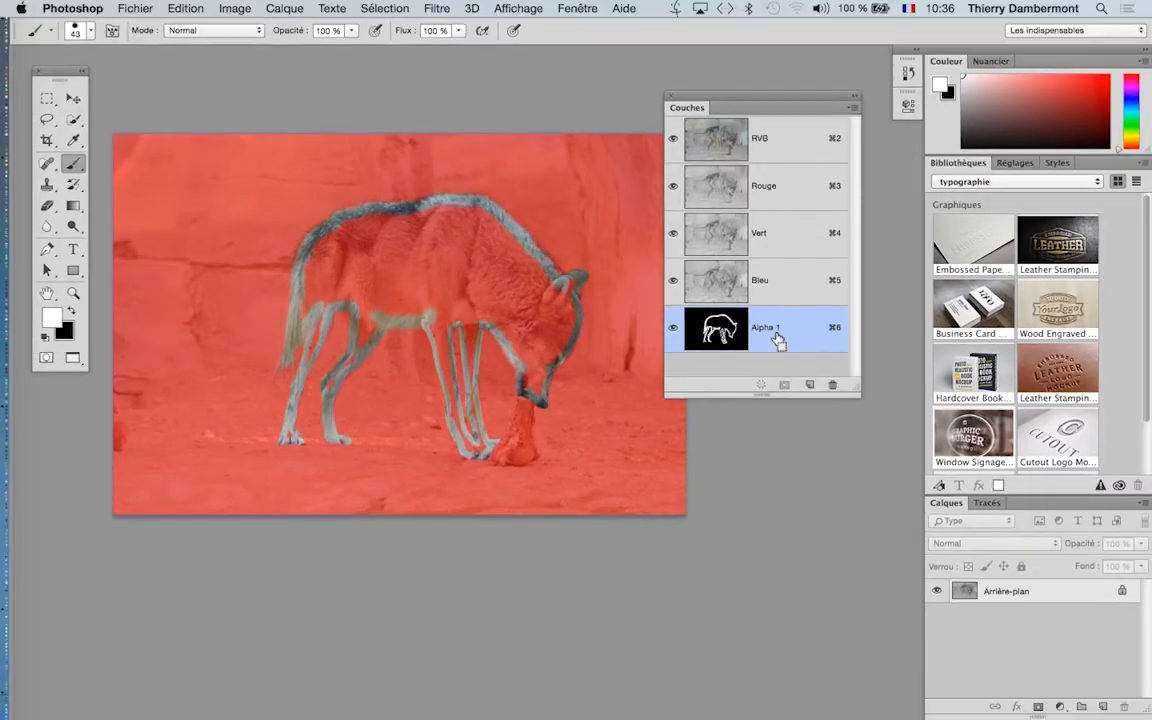
pyautogui.scroll(3, 461, 344)
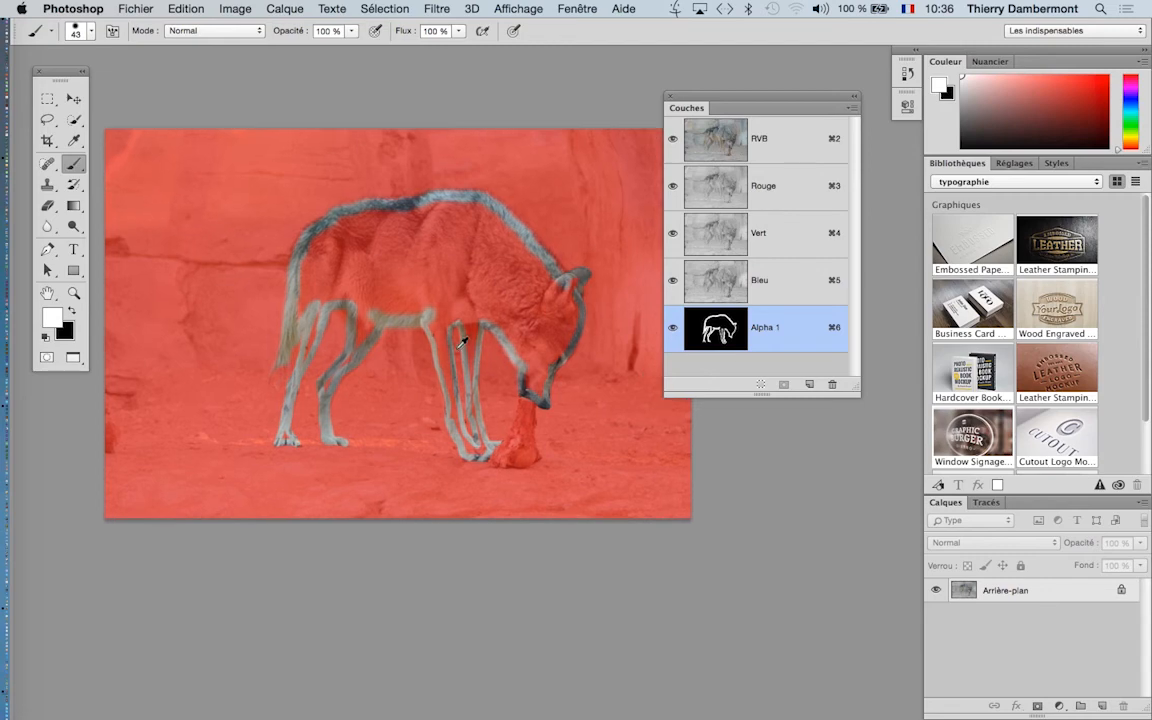